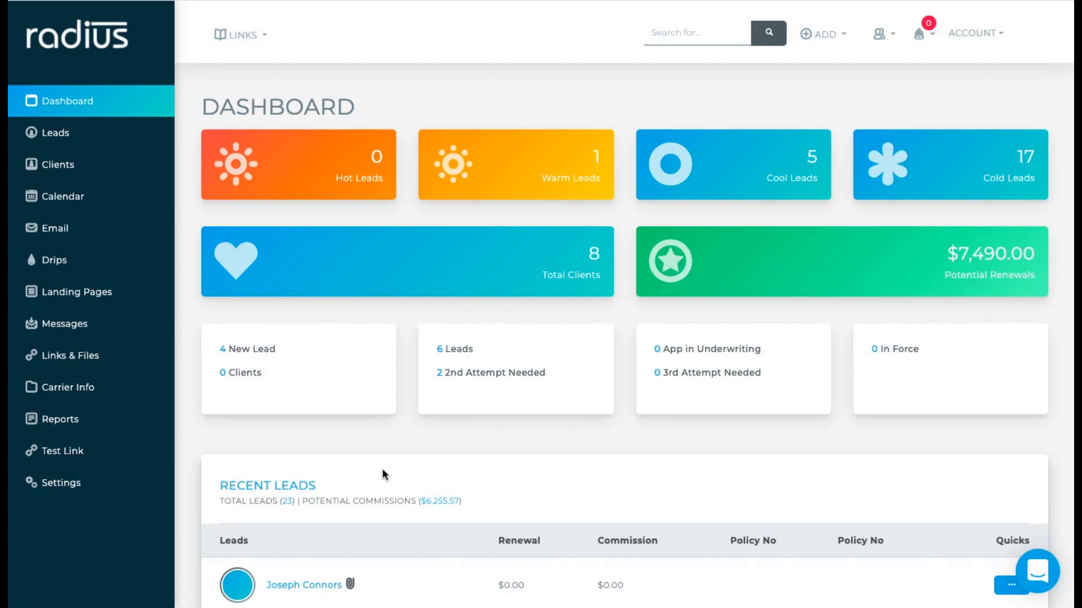
- Open the Email, Columns, Calendar & Other Settings page from the account settings
{"action": "left_click", "coordinate": [96, 483]}
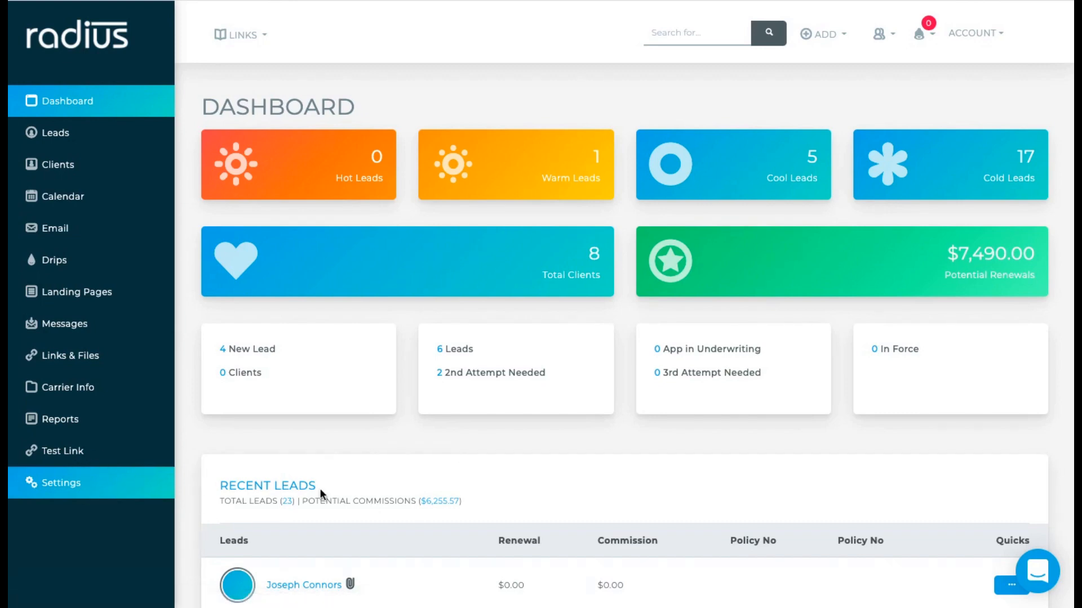
{"action": "scroll", "coordinate": [320, 489], "scroll_direction": "down", "scroll_amount": 4}
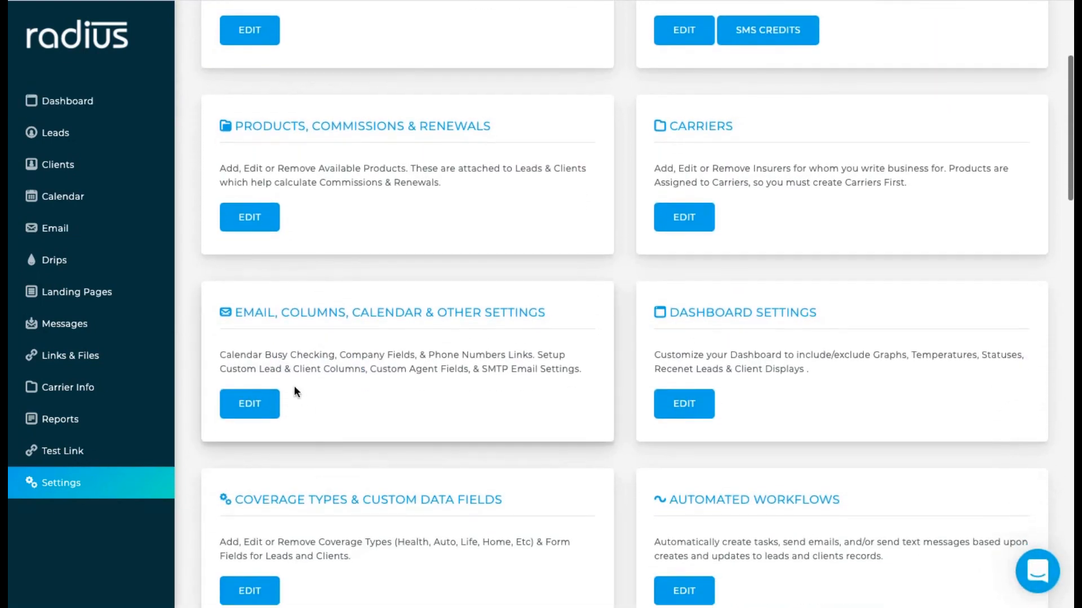
{"action": "left_click", "coordinate": [252, 404]}
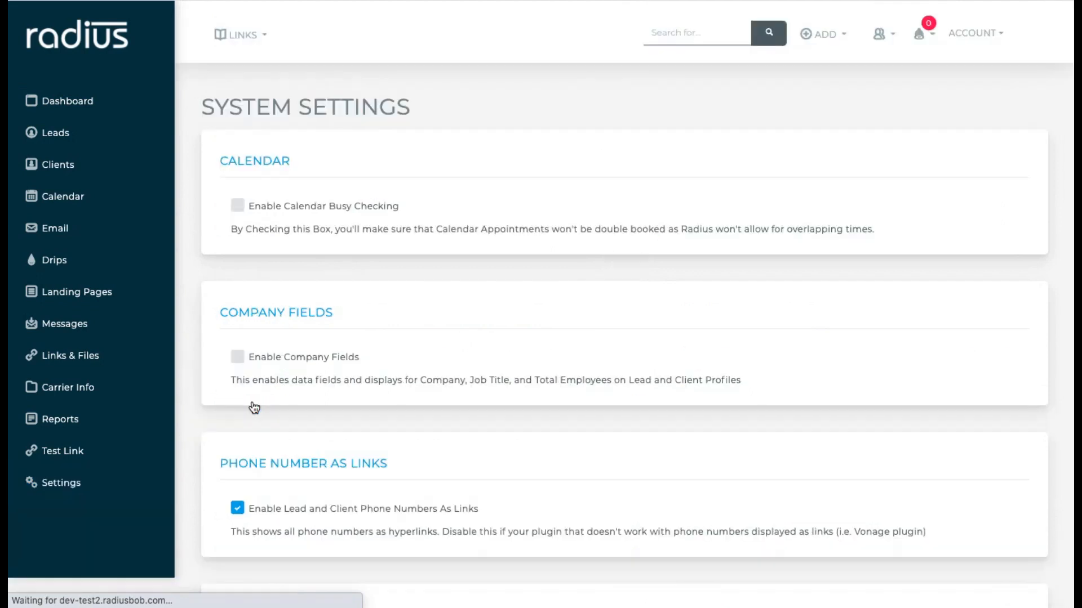
{"action": "scroll", "coordinate": [440, 437], "scroll_direction": "down", "scroll_amount": 5}
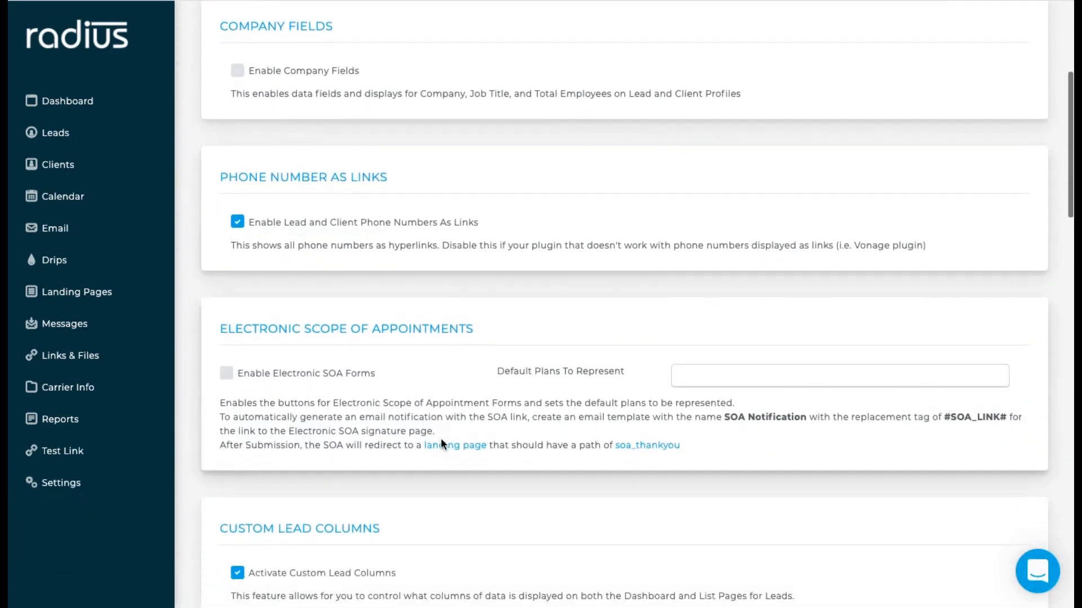
{"action": "scroll", "coordinate": [441, 440], "scroll_direction": "down", "scroll_amount": 1}
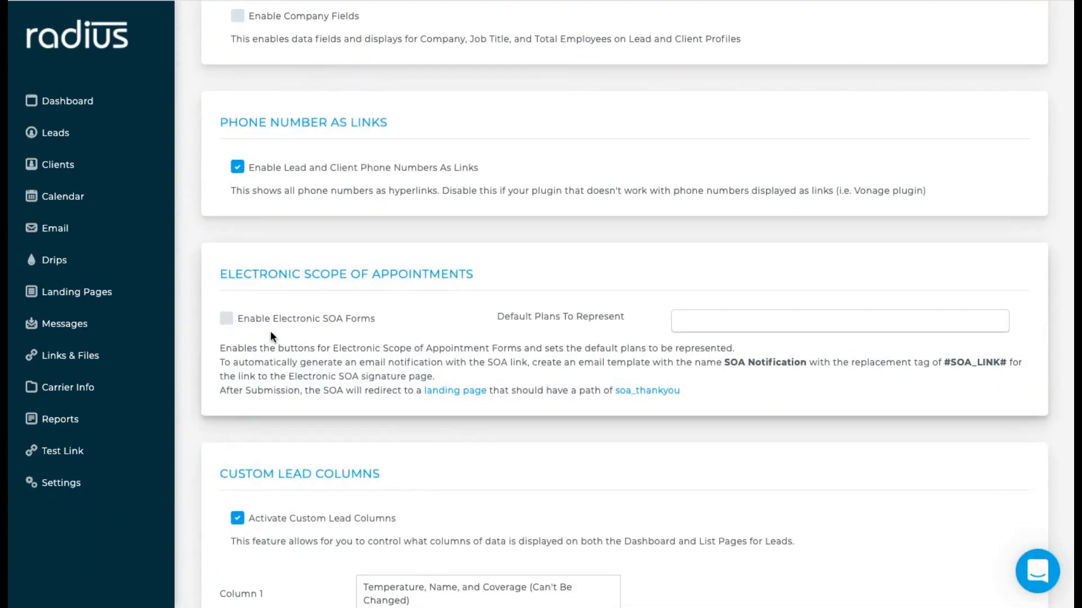
- Enable Electronic SOA Forms with default plans 'MAPD, MA, PDP, SUPP & Ancillary' and submit the settings
{"action": "left_click", "coordinate": [228, 319]}
{"action": "left_click", "coordinate": [687, 323]}
{"action": "left_click", "coordinate": [700, 353]}
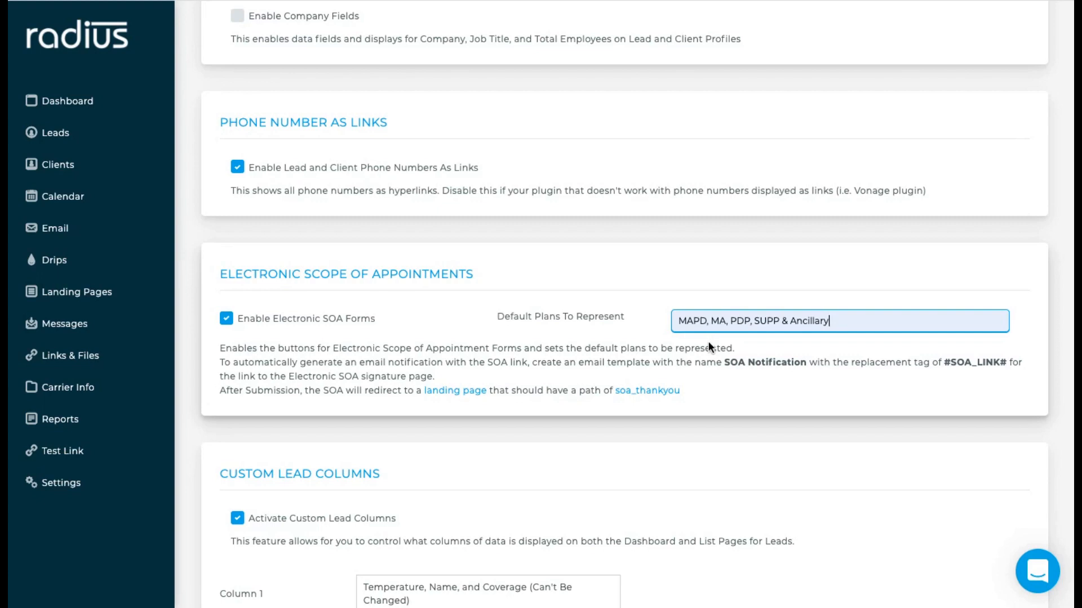
{"action": "scroll", "coordinate": [708, 342], "scroll_direction": "down", "scroll_amount": 12}
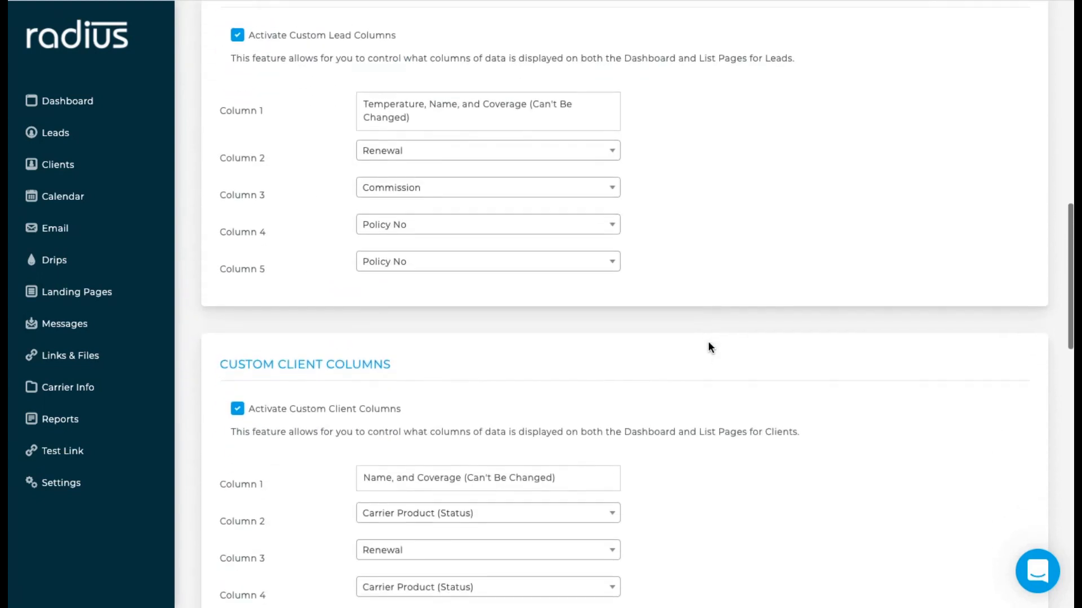
{"action": "scroll", "coordinate": [332, 454], "scroll_direction": "down", "scroll_amount": 11}
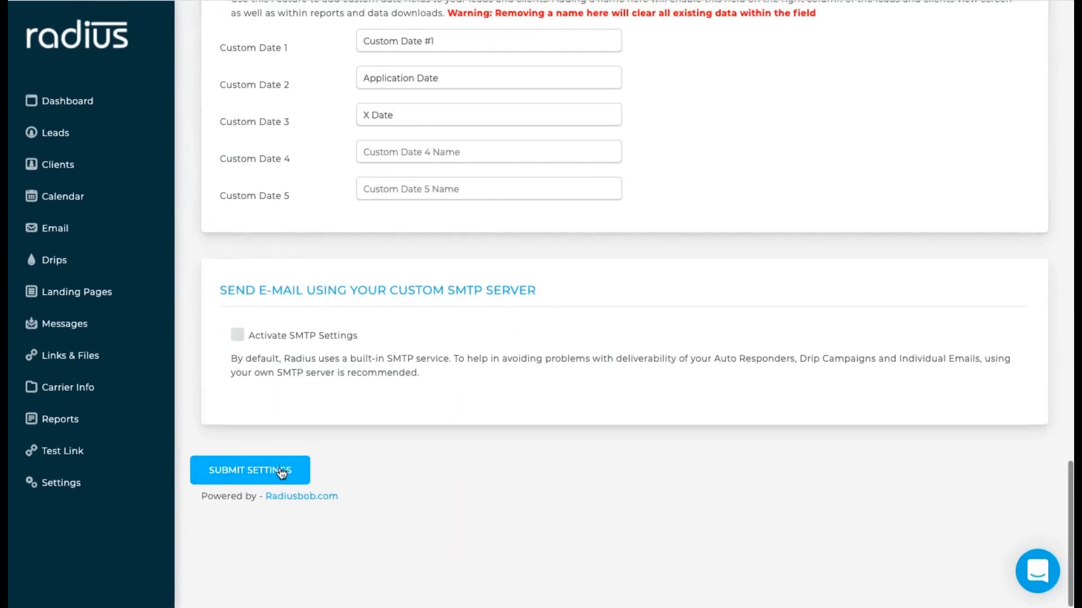
{"action": "left_click", "coordinate": [285, 471]}
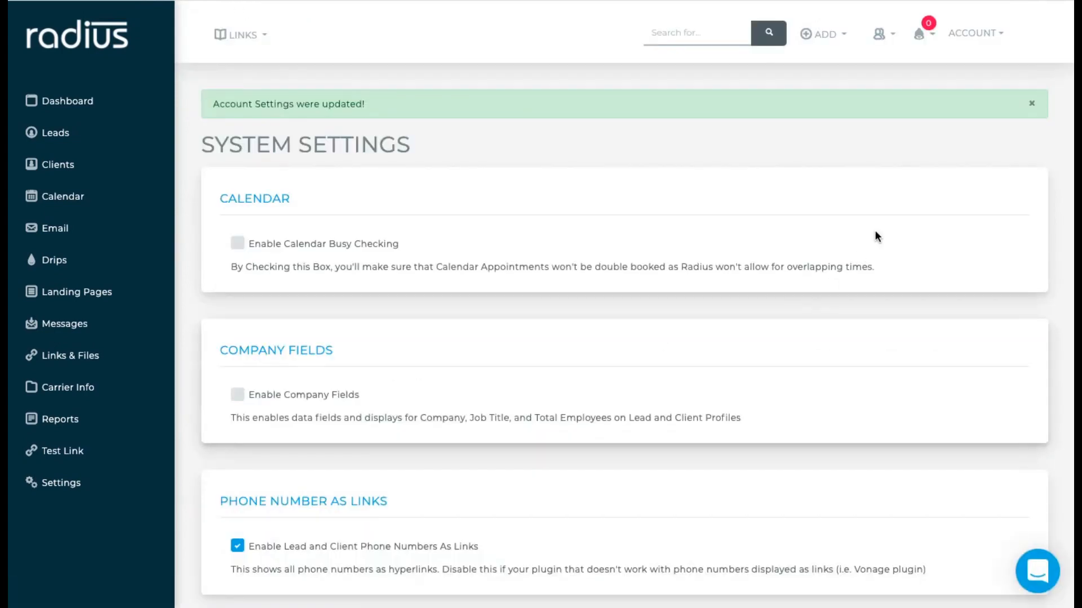
- Fill the Agent ID in My Information from a saved entry, save it, and show the Signature settings
{"action": "left_click", "coordinate": [996, 45]}
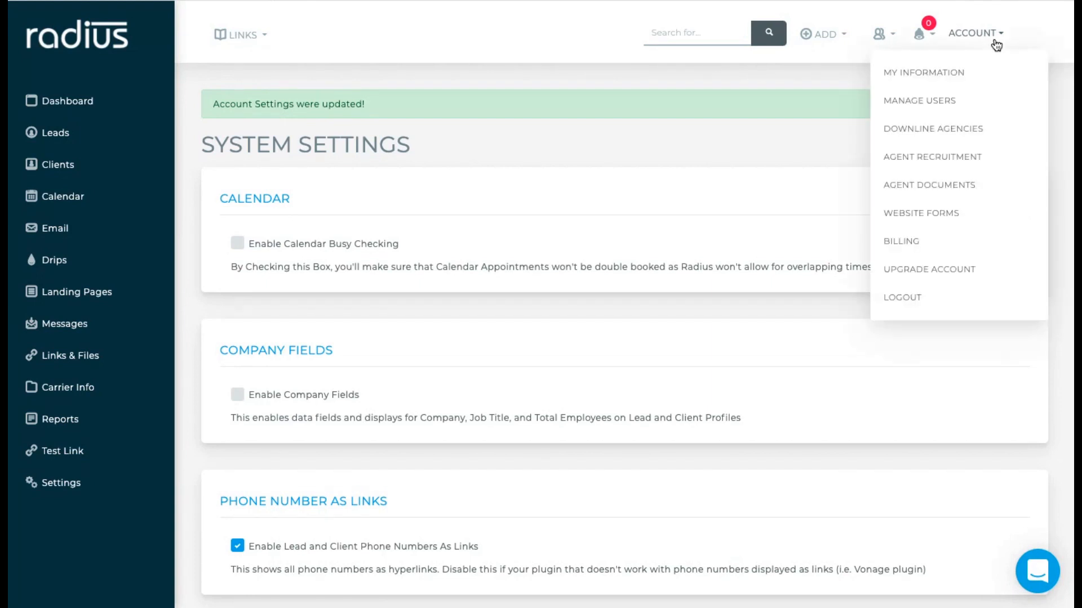
{"action": "left_click", "coordinate": [986, 75]}
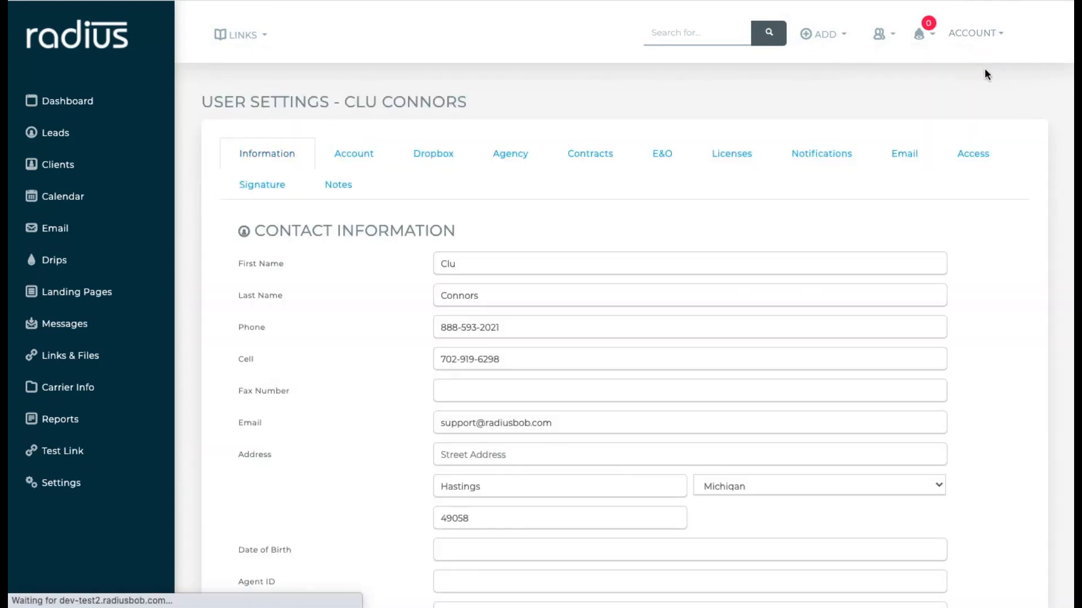
{"action": "scroll", "coordinate": [355, 329], "scroll_direction": "down", "scroll_amount": 3}
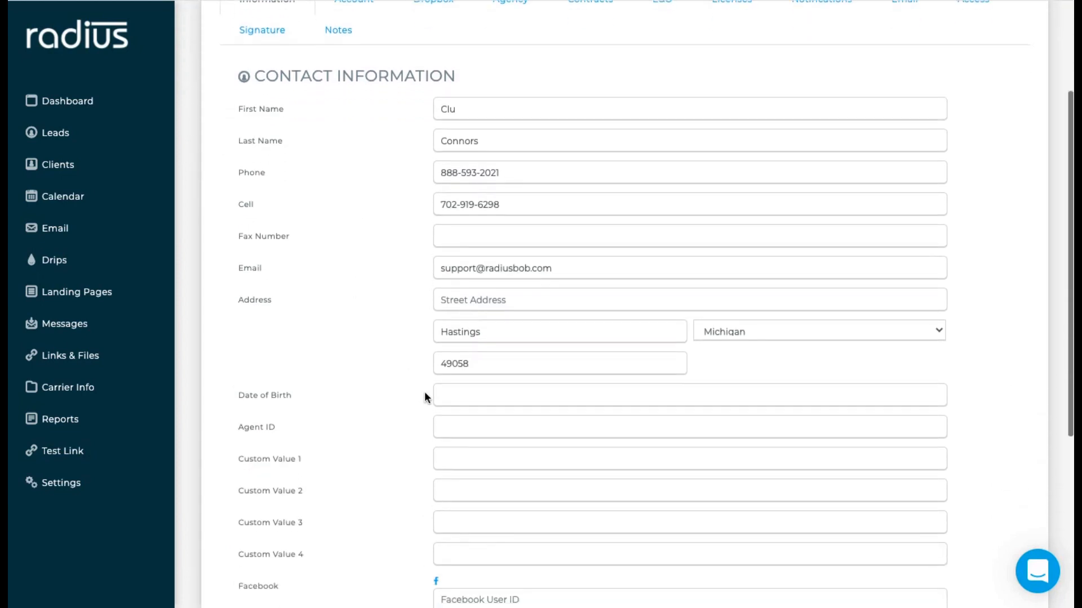
{"action": "left_click", "coordinate": [443, 425]}
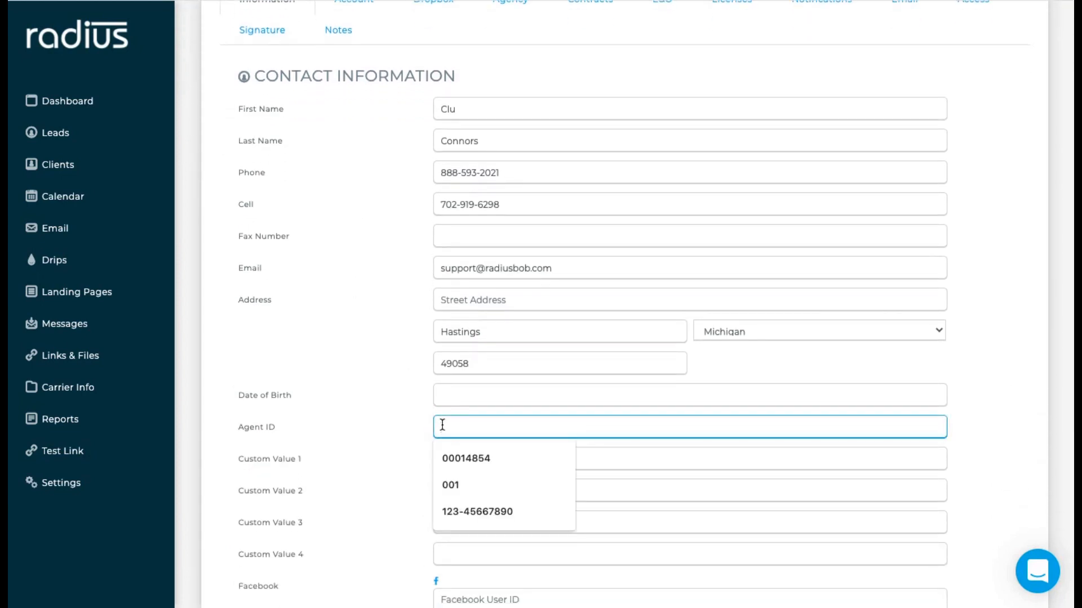
{"action": "left_click", "coordinate": [480, 506]}
{"action": "scroll", "coordinate": [403, 470], "scroll_direction": "down", "scroll_amount": 4}
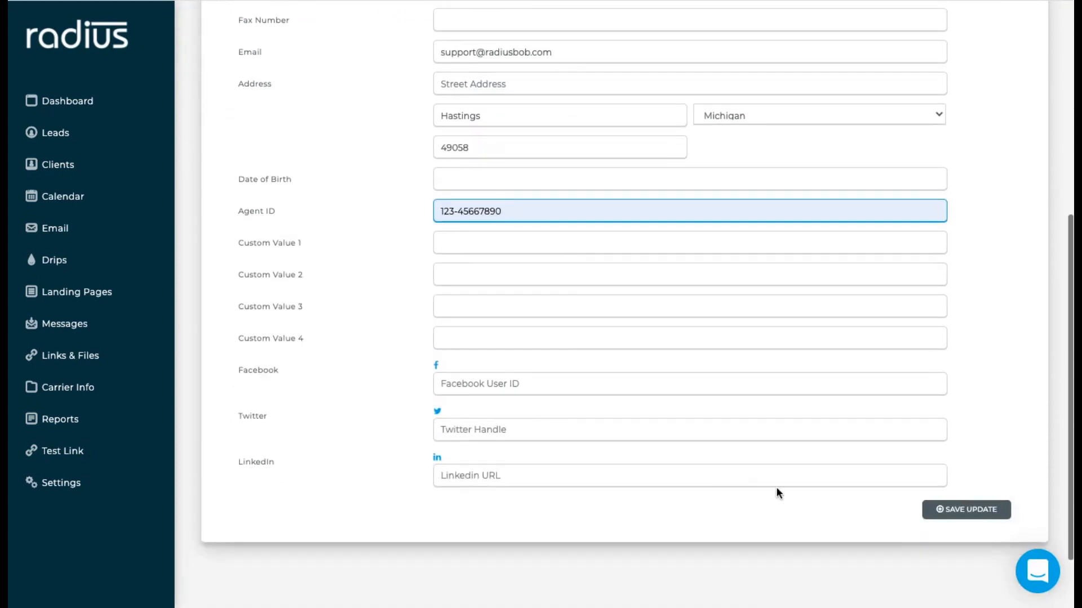
{"action": "left_click", "coordinate": [949, 511]}
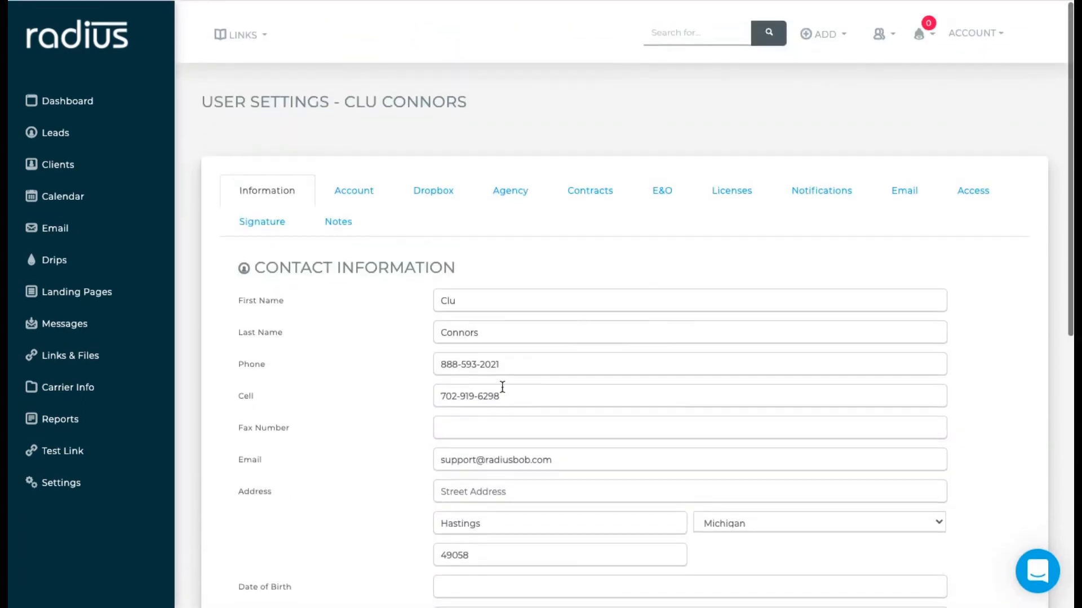
{"action": "left_click", "coordinate": [270, 194]}
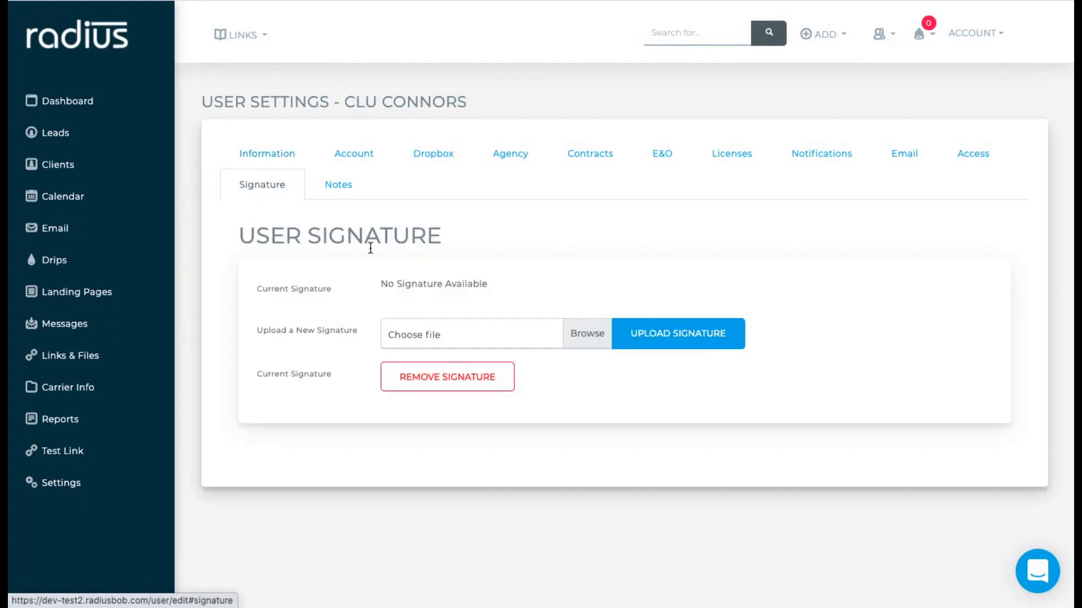
- Upload the handwritten signature image as the user signature, then go to the Leads list
{"action": "left_click", "coordinate": [478, 336]}
{"action": "left_click", "coordinate": [419, 2]}
{"action": "left_click", "coordinate": [809, 259]}
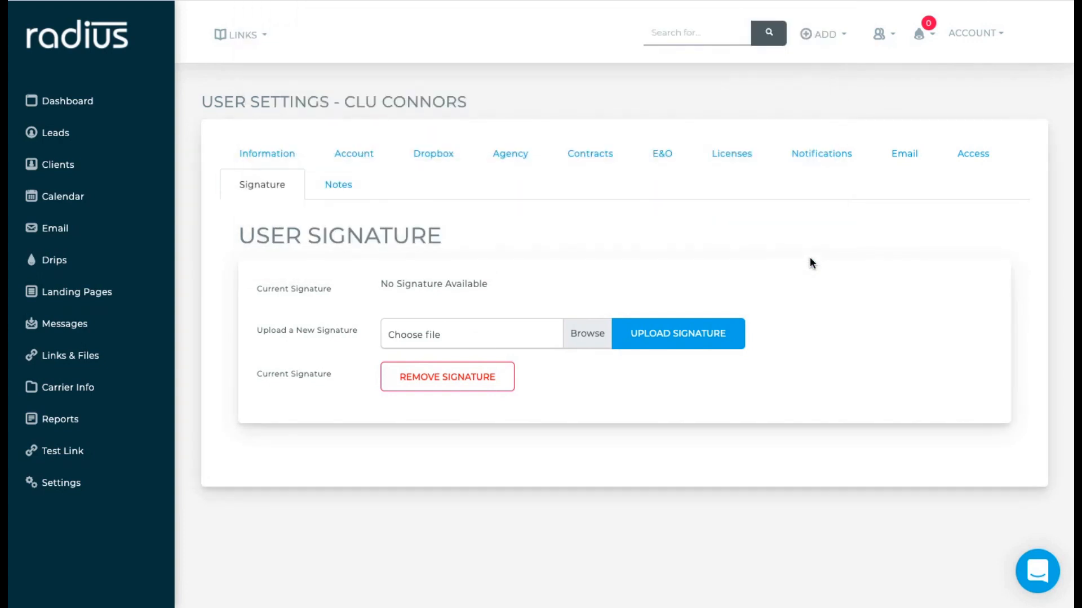
{"action": "left_click", "coordinate": [698, 334]}
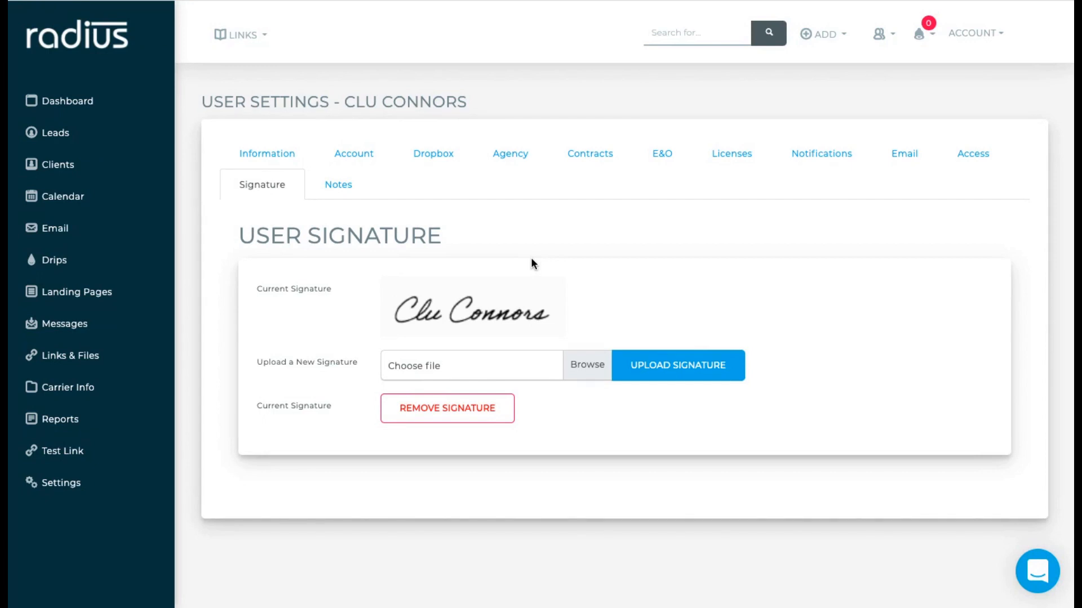
{"action": "left_click", "coordinate": [86, 142]}
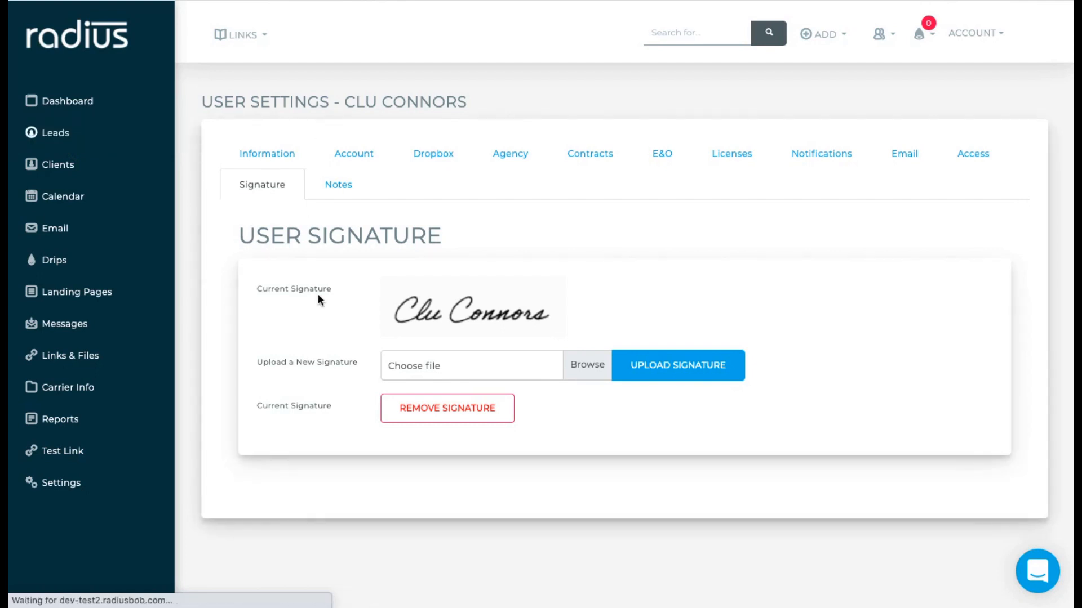
{"action": "scroll", "coordinate": [318, 293], "scroll_direction": "down", "scroll_amount": 2}
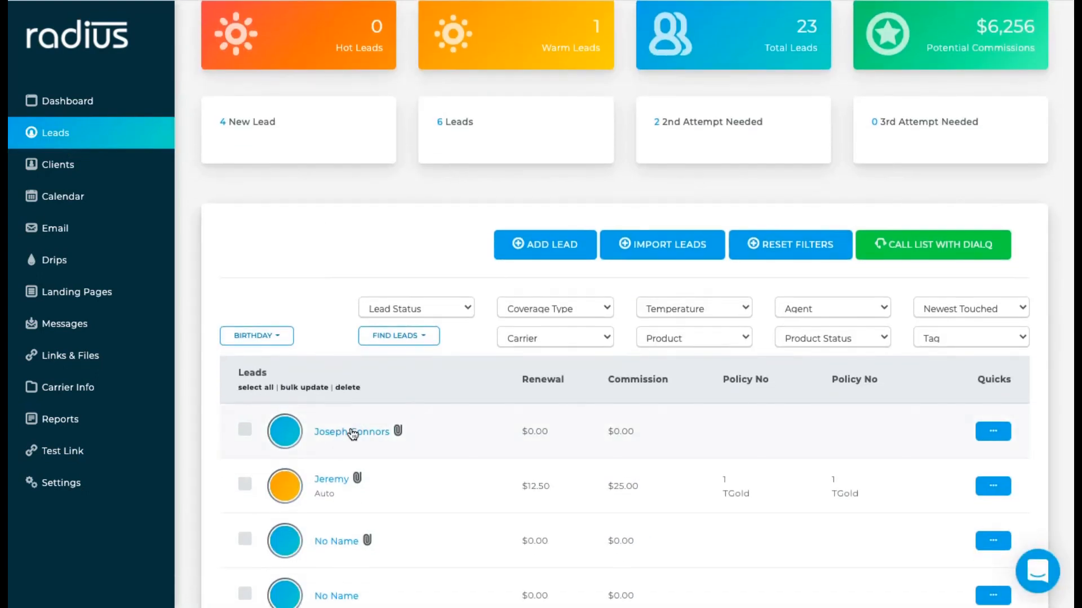
- Open the first lead's record and start its Generate SOA signature request
{"action": "left_click", "coordinate": [353, 432]}
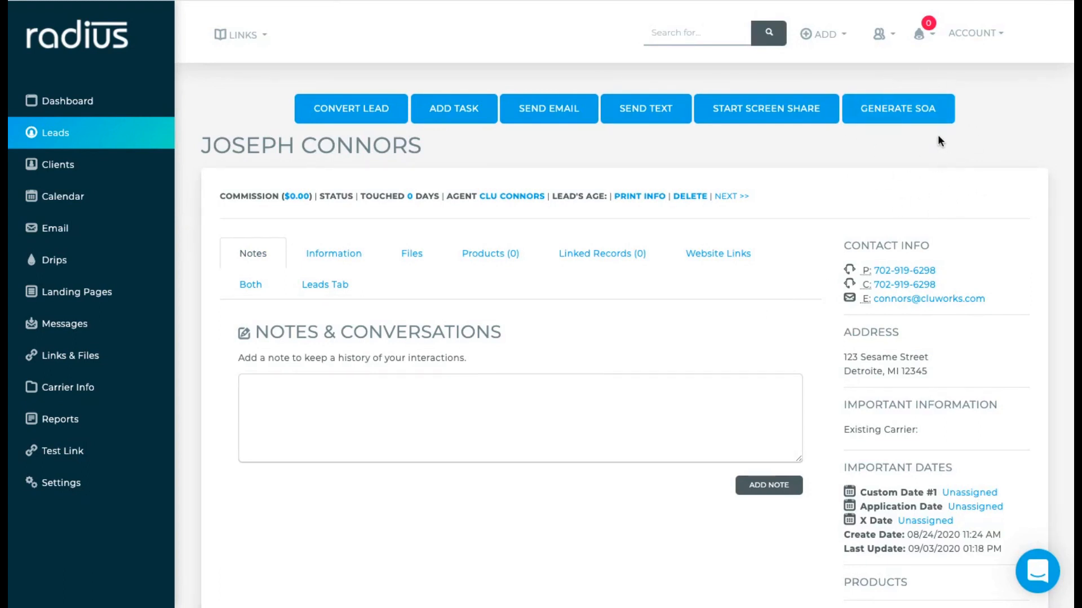
{"action": "left_click", "coordinate": [908, 112]}
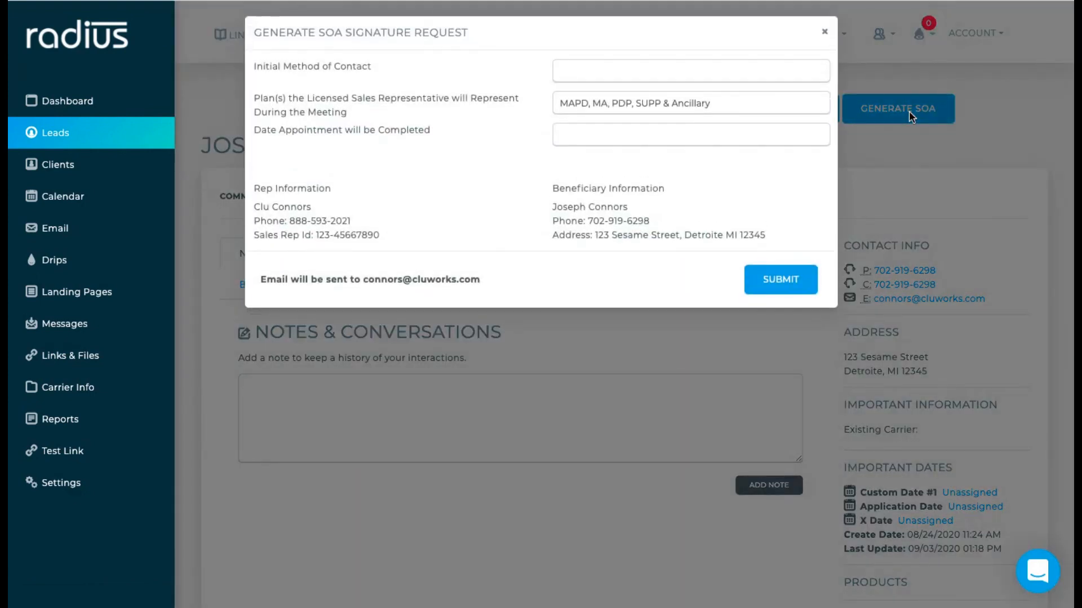
- Set contact method to Facebook and appointment date 09/03/2020, then submit the SOA request
{"action": "left_click", "coordinate": [581, 67]}
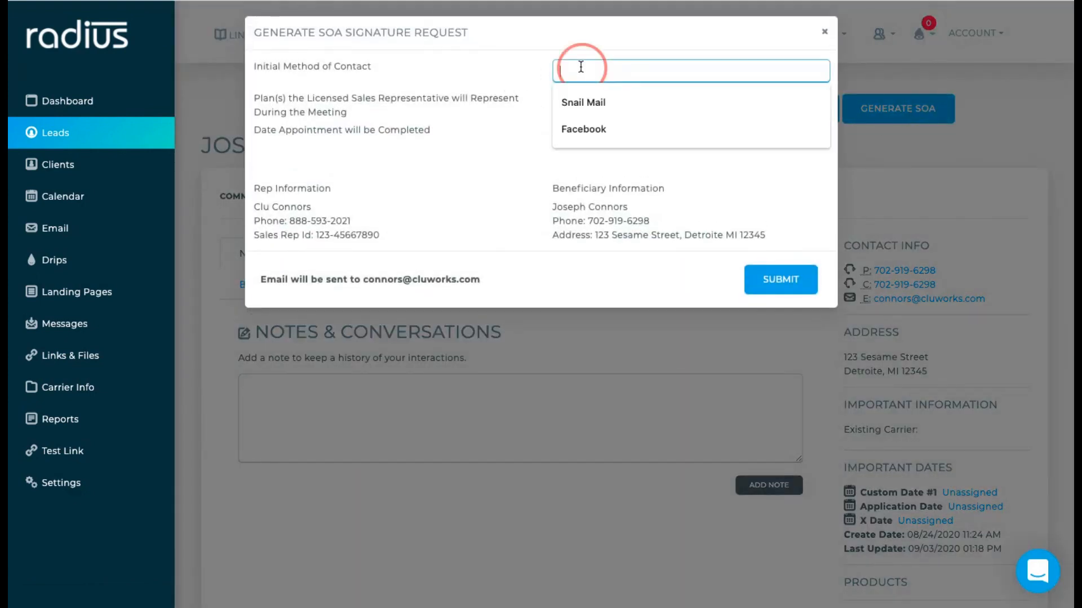
{"action": "left_click", "coordinate": [580, 123]}
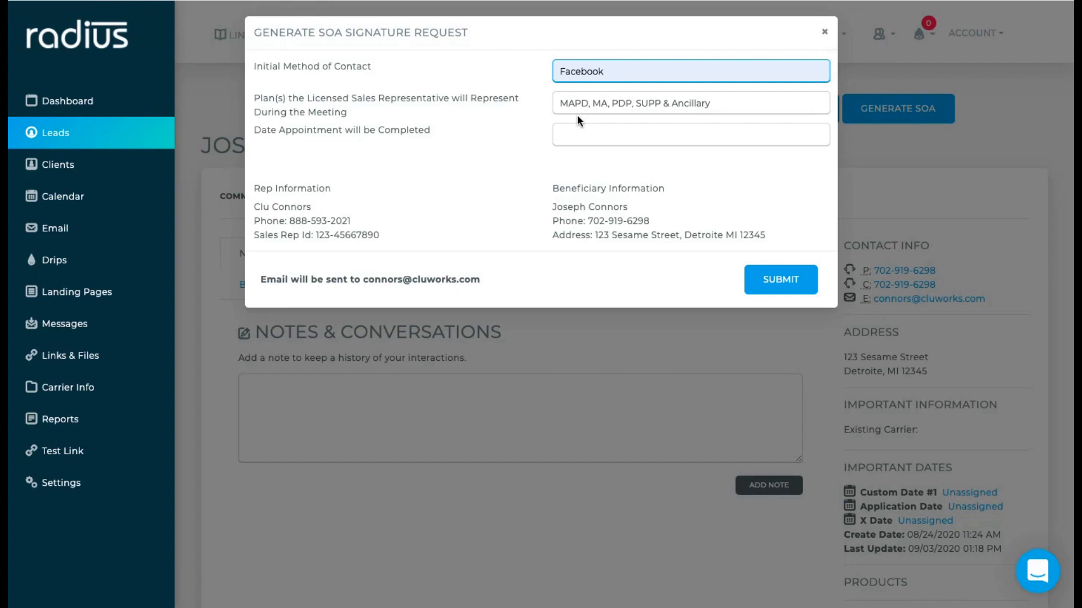
{"action": "left_click", "coordinate": [572, 134]}
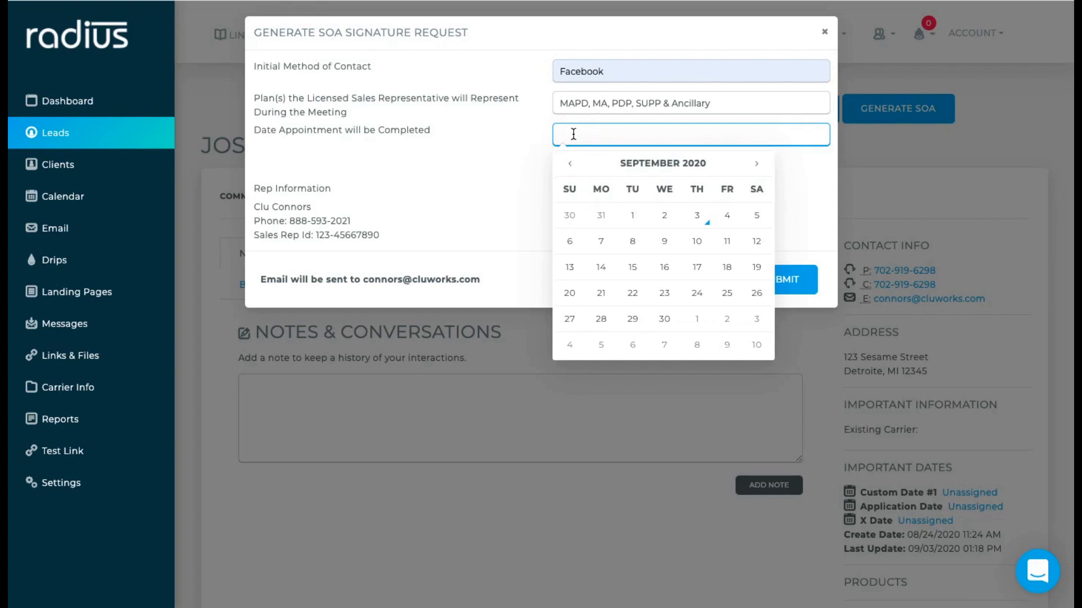
{"action": "left_click", "coordinate": [697, 218]}
{"action": "left_click", "coordinate": [509, 162]}
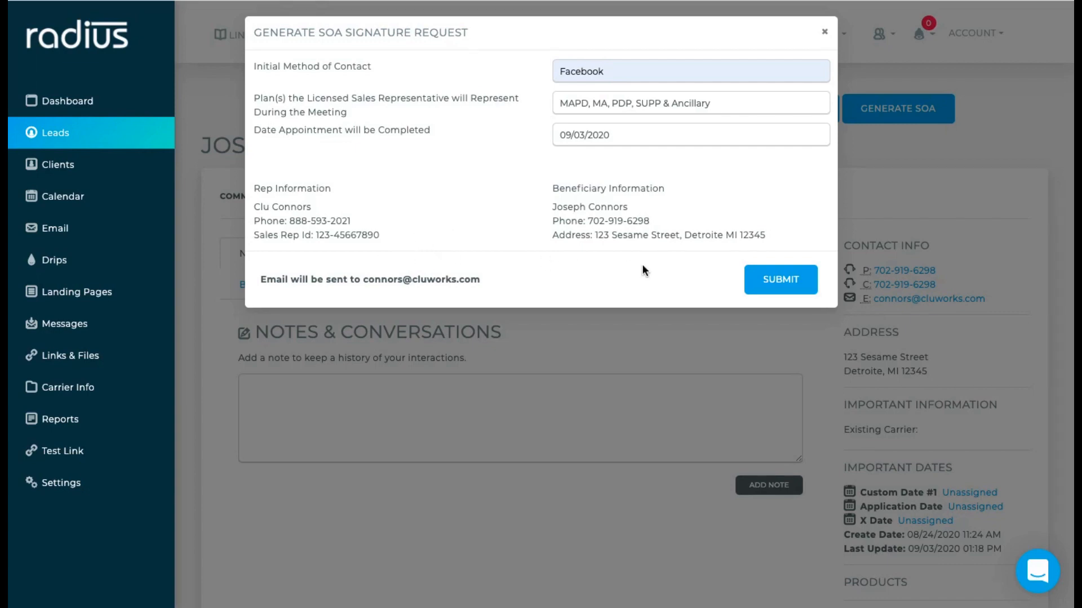
{"action": "left_click", "coordinate": [789, 286]}
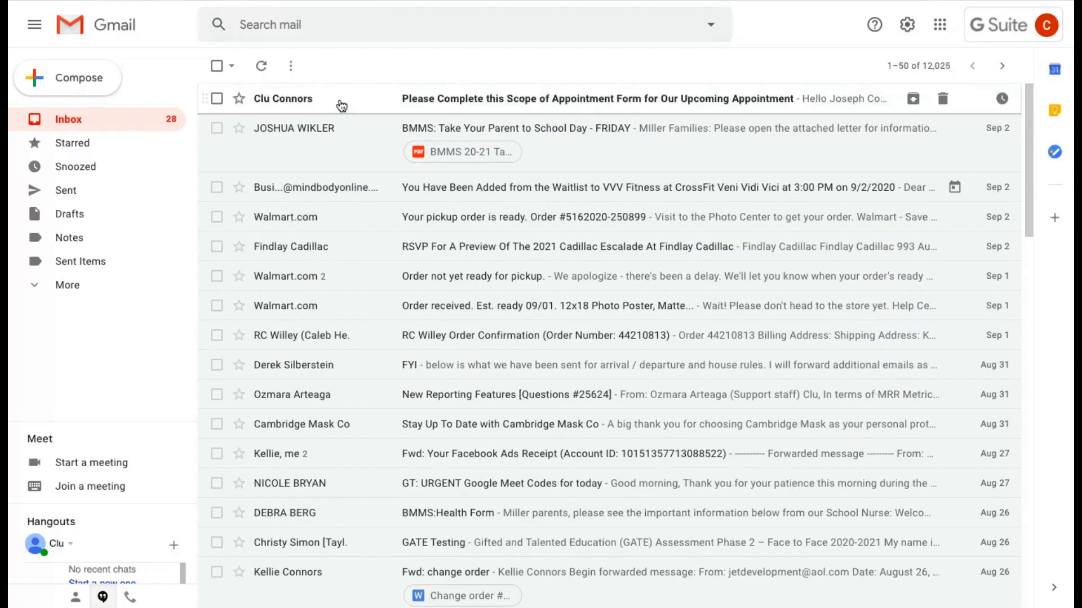
- Open the SOA request email in Gmail and follow its link to the Scope of Appointment form
{"action": "left_click", "coordinate": [340, 99]}
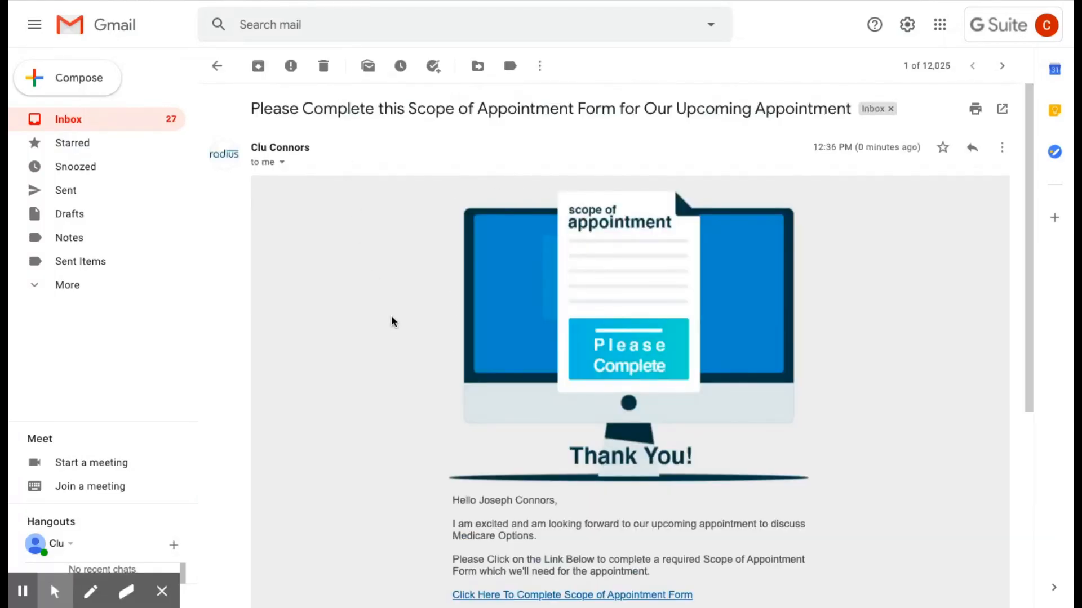
{"action": "scroll", "coordinate": [393, 321], "scroll_direction": "down", "scroll_amount": 2}
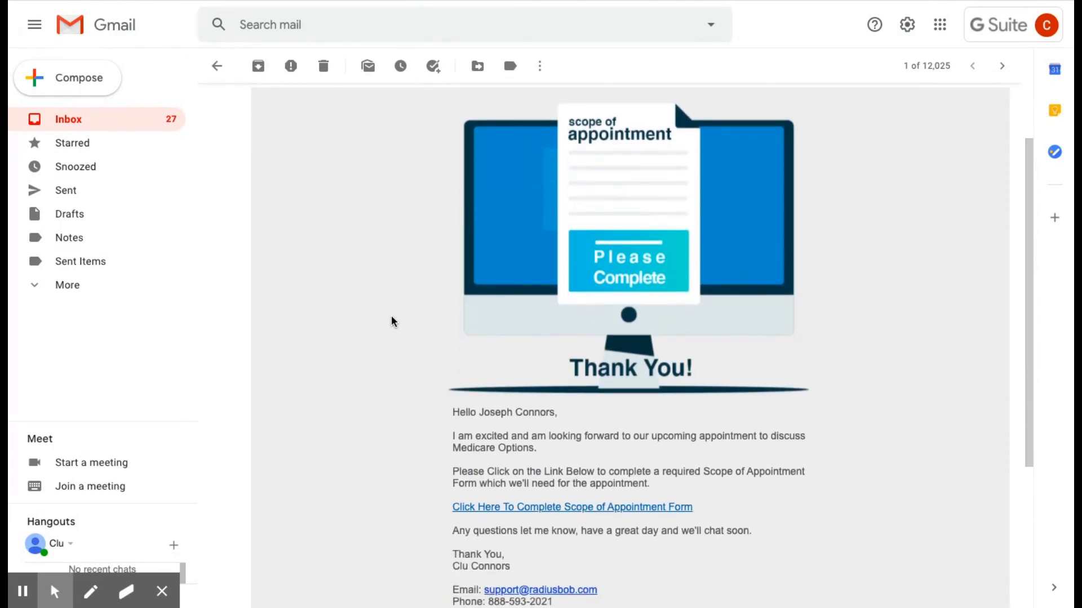
{"action": "scroll", "coordinate": [393, 321], "scroll_direction": "down", "scroll_amount": 3}
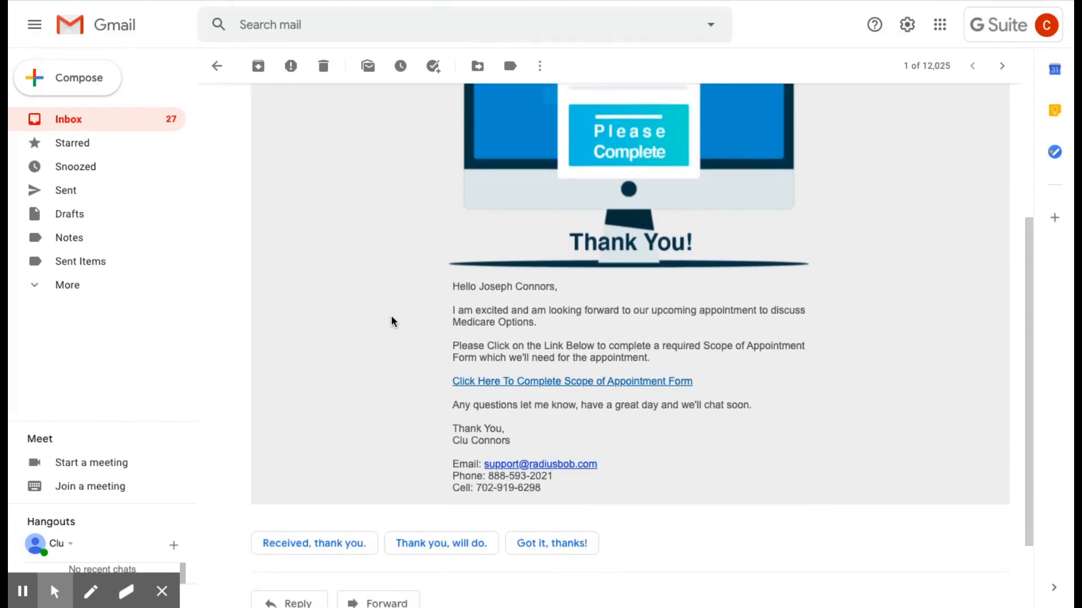
{"action": "left_click", "coordinate": [488, 388]}
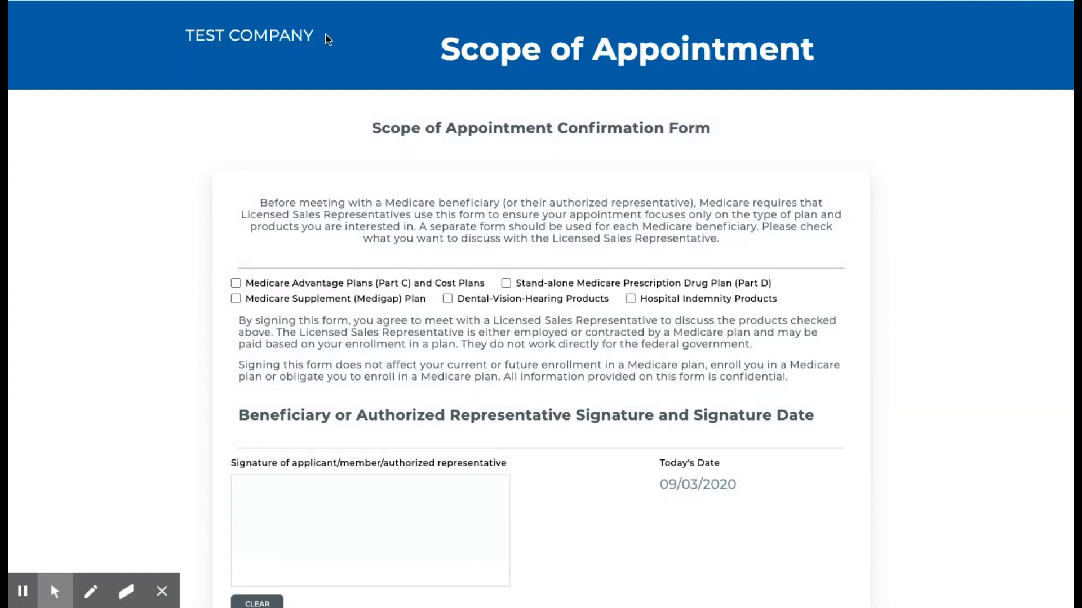
- Tick Dental-Vision-Hearing, Stand-alone Prescription Drug Plan and Hospital Indemnity products on the form
{"action": "left_click_drag", "start_coordinate": [326, 38], "coordinate": [188, 38]}
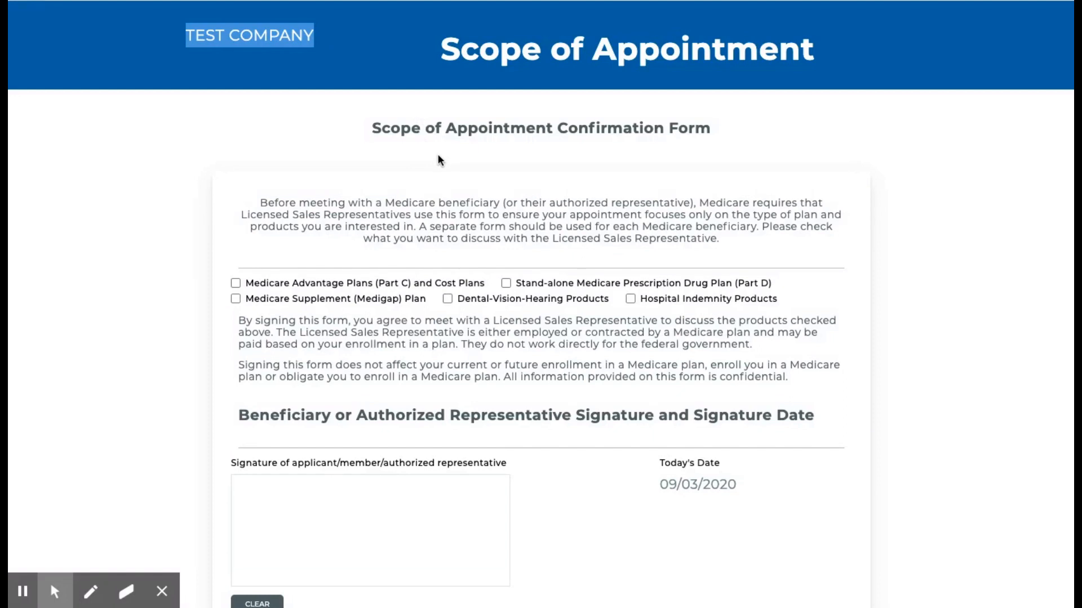
{"action": "scroll", "coordinate": [440, 161], "scroll_direction": "down", "scroll_amount": 2}
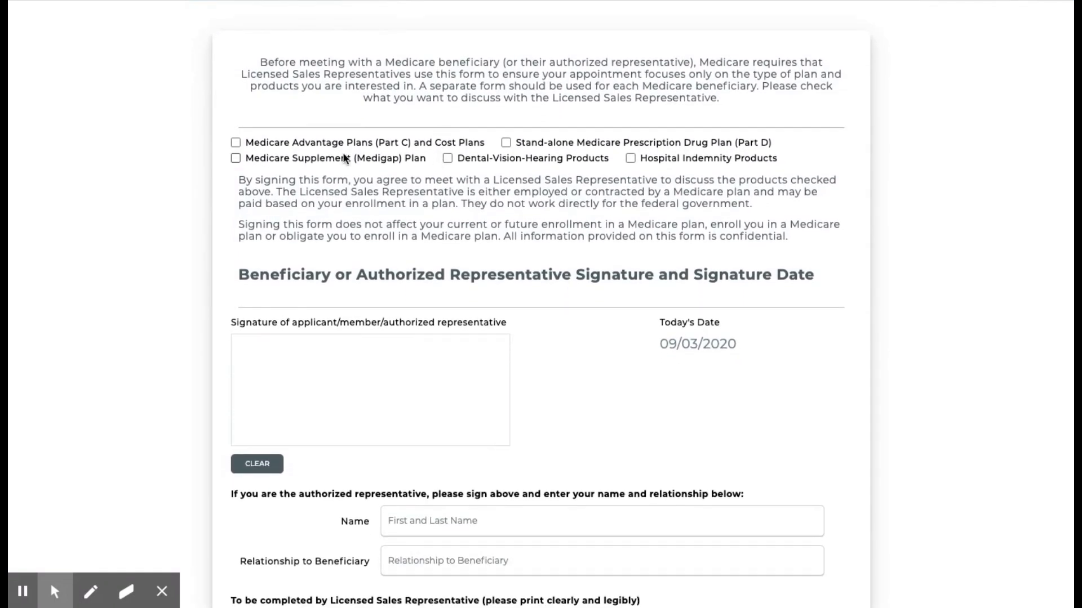
{"action": "left_click", "coordinate": [447, 159]}
{"action": "left_click", "coordinate": [506, 143]}
{"action": "left_click", "coordinate": [630, 159]}
{"action": "scroll", "coordinate": [627, 150], "scroll_direction": "down", "scroll_amount": 2}
- Draw the applicant signature in the box, clearing and redrawing it once
{"action": "mouse_move", "coordinate": [298, 278]}
{"action": "left_mouse_down"}
{"action": "mouse_move", "coordinate": [465, 238]}
{"action": "mouse_move", "coordinate": [499, 248]}
{"action": "left_mouse_up"}
{"action": "left_click", "coordinate": [258, 370]}
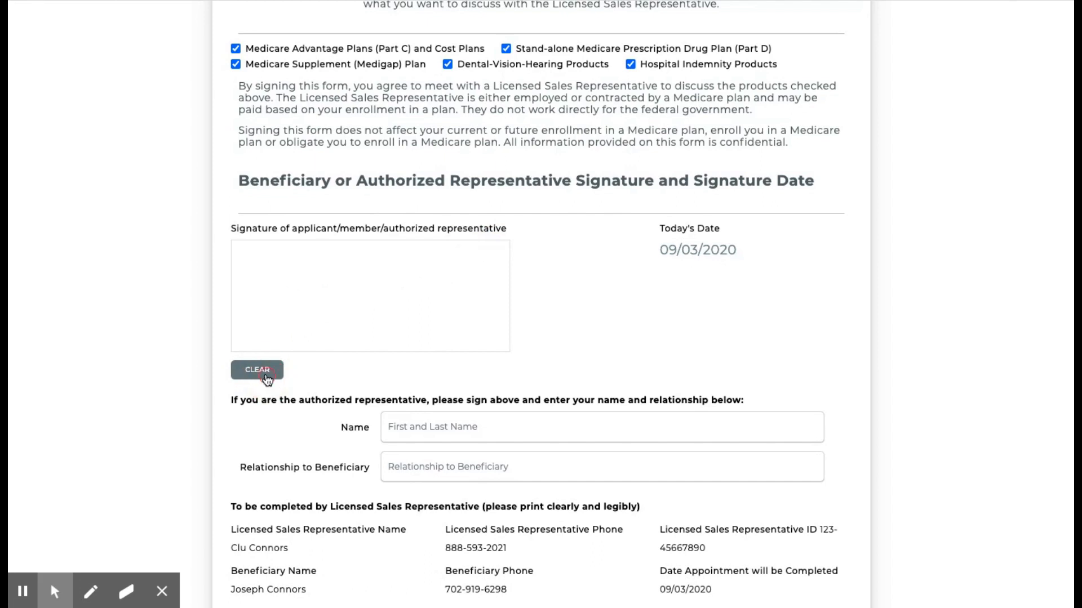
{"action": "mouse_move", "coordinate": [283, 266]}
{"action": "left_mouse_down"}
{"action": "mouse_move", "coordinate": [362, 337]}
{"action": "mouse_move", "coordinate": [474, 256]}
{"action": "left_mouse_up"}
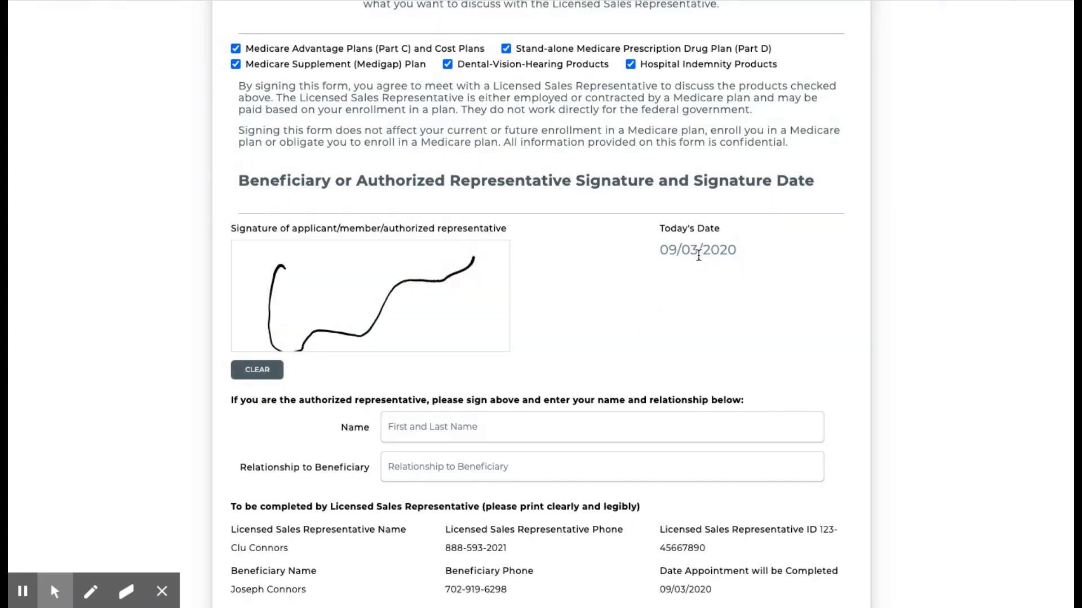
{"action": "scroll", "coordinate": [698, 255], "scroll_direction": "down", "scroll_amount": 3}
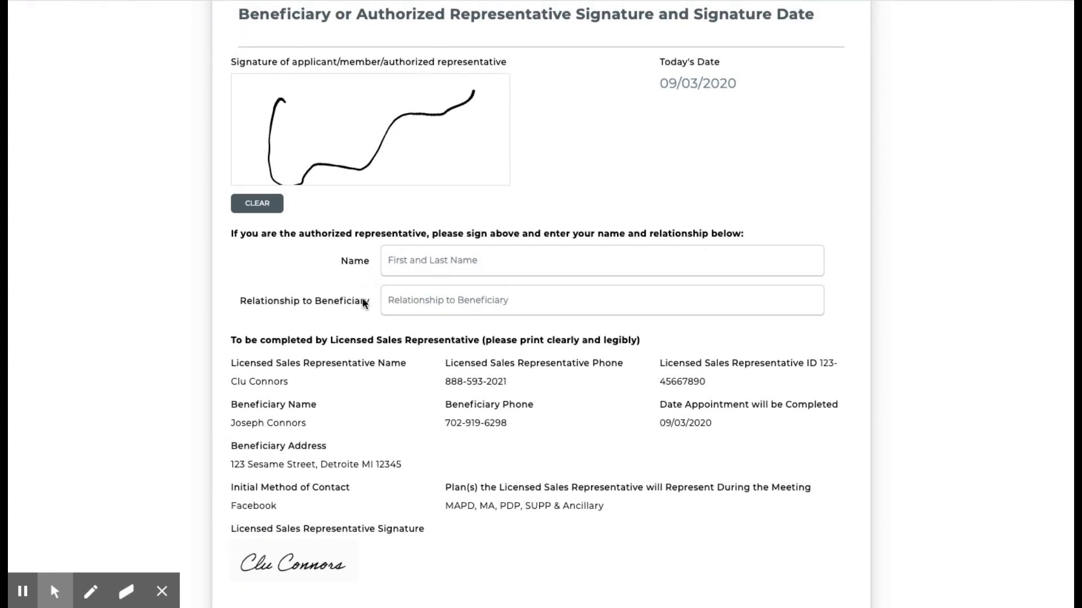
{"action": "scroll", "coordinate": [363, 303], "scroll_direction": "down", "scroll_amount": 3}
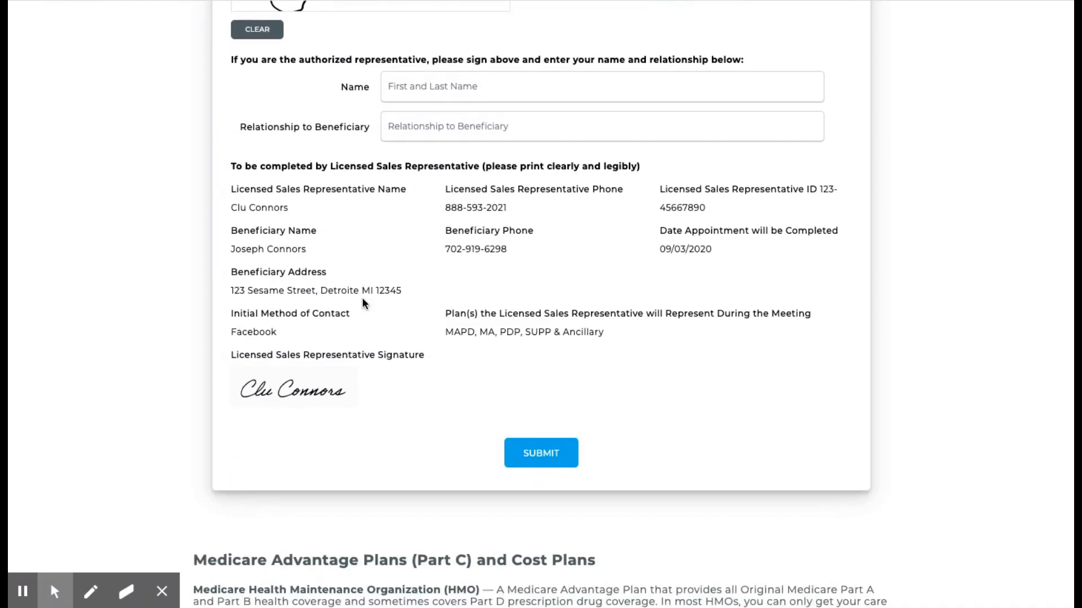
- Review the representative and beneficiary details on the form, then return to the CRM tab
{"action": "left_click_drag", "start_coordinate": [228, 189], "coordinate": [335, 209]}
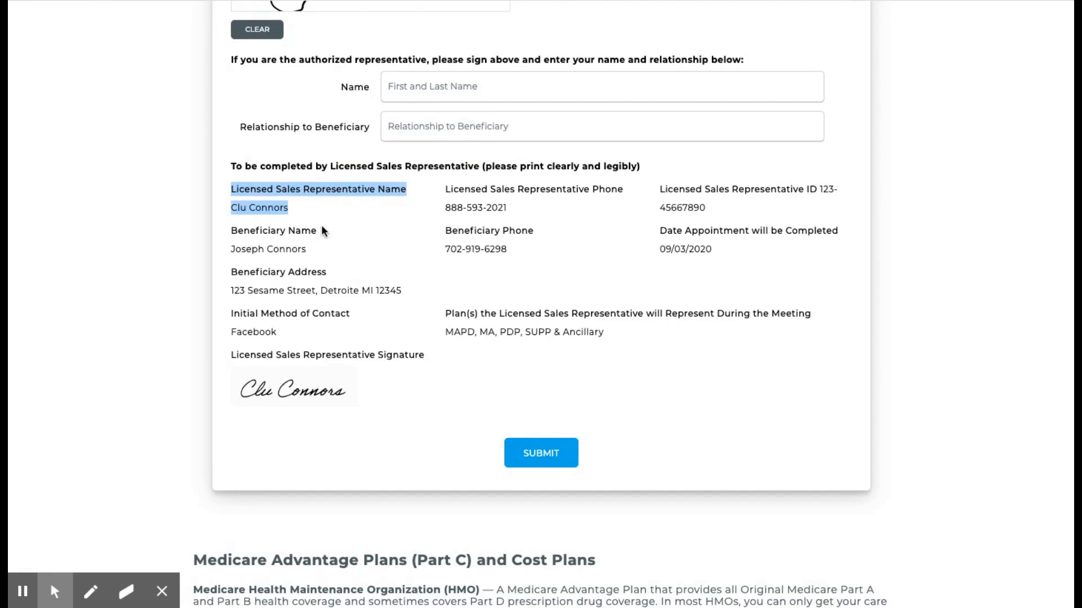
{"action": "left_click_drag", "start_coordinate": [232, 231], "coordinate": [316, 252]}
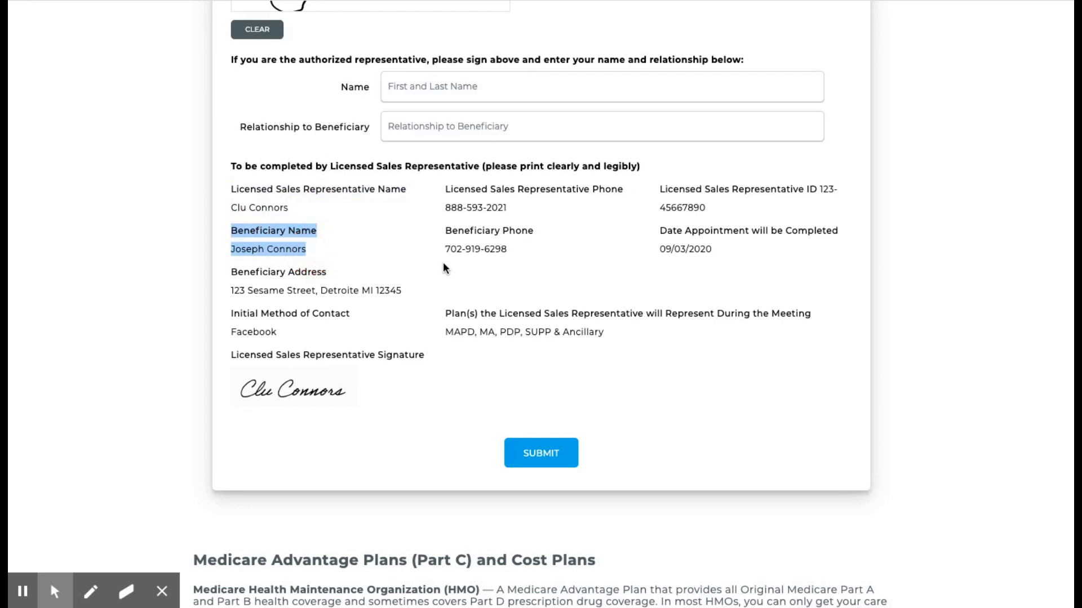
{"action": "scroll", "coordinate": [444, 266], "scroll_direction": "down", "scroll_amount": 1}
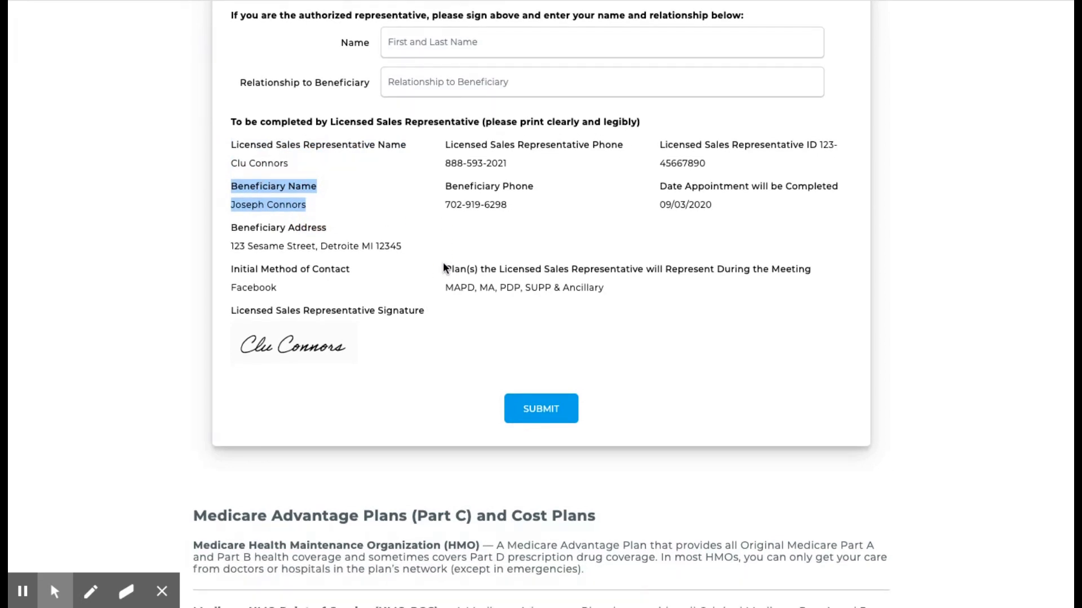
{"action": "scroll", "coordinate": [397, 272], "scroll_direction": "down", "scroll_amount": 1}
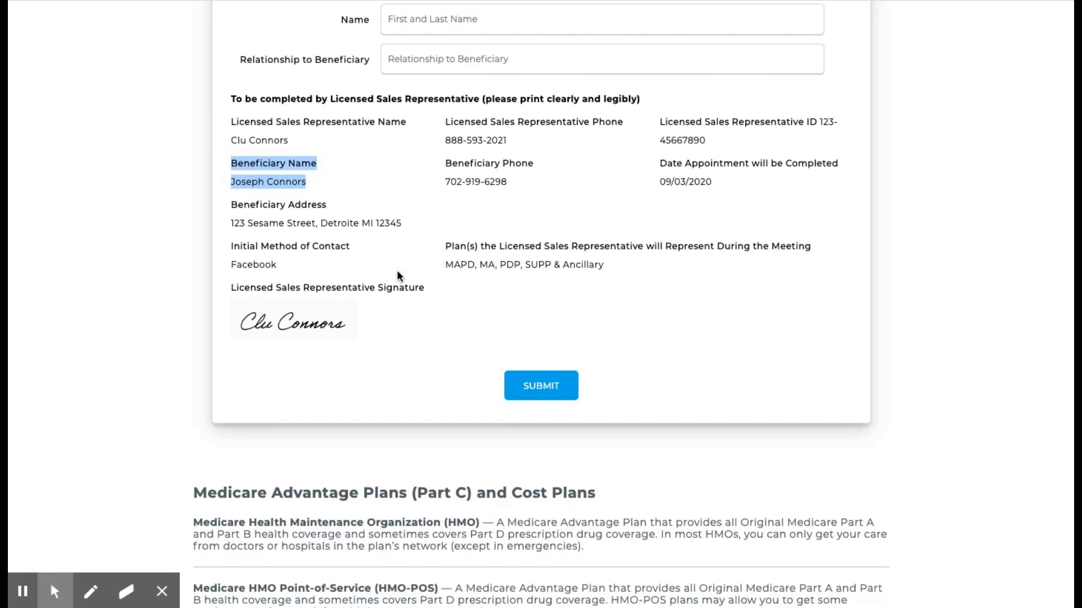
{"action": "scroll", "coordinate": [391, 287], "scroll_direction": "down", "scroll_amount": 4}
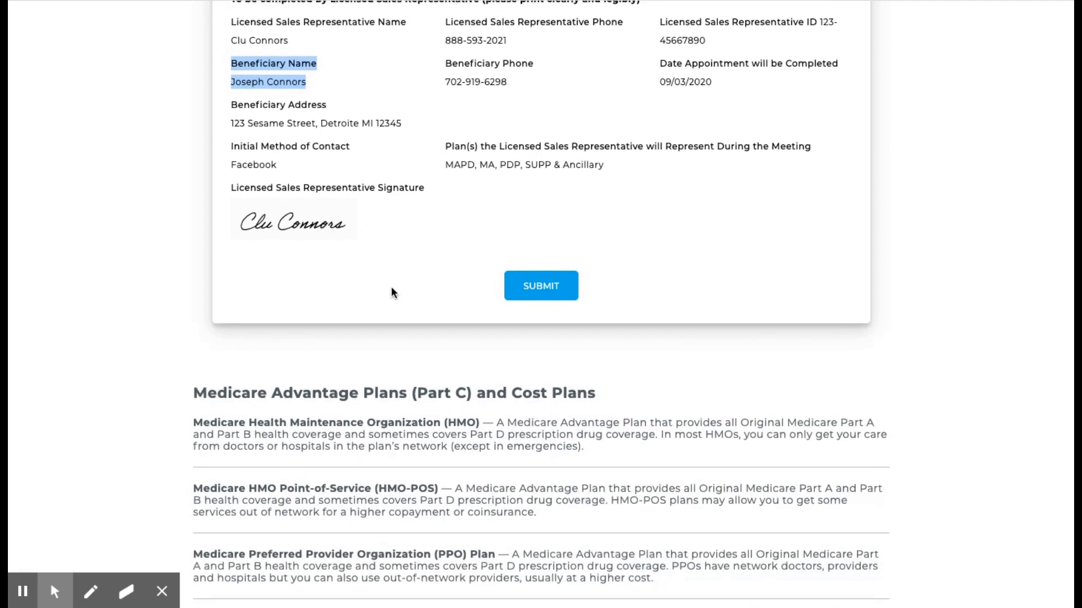
{"action": "scroll", "coordinate": [391, 286], "scroll_direction": "down", "scroll_amount": 2}
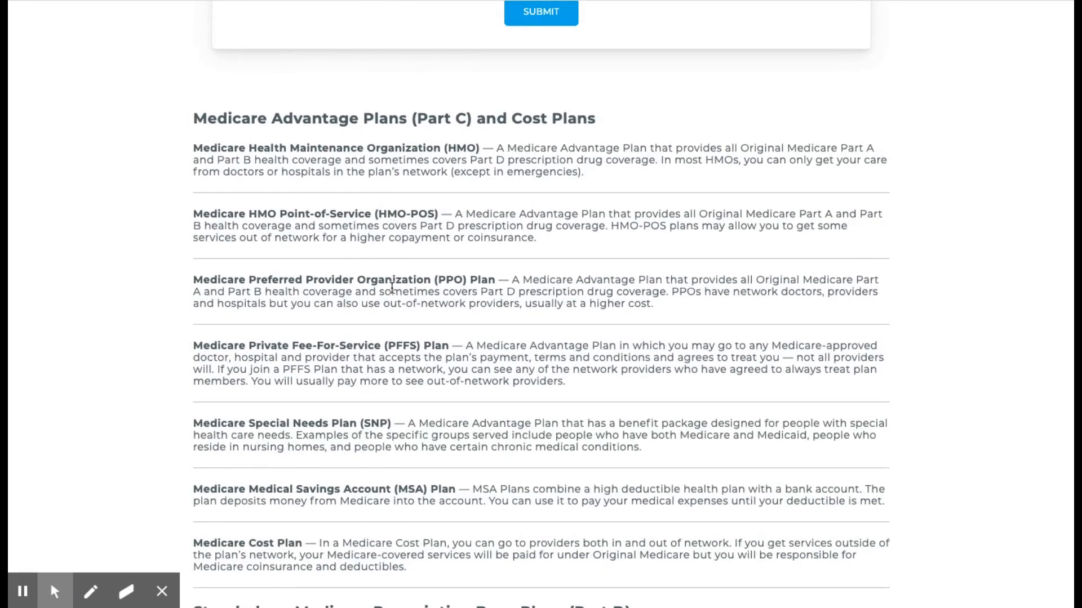
{"action": "scroll", "coordinate": [392, 288], "scroll_direction": "down", "scroll_amount": 2}
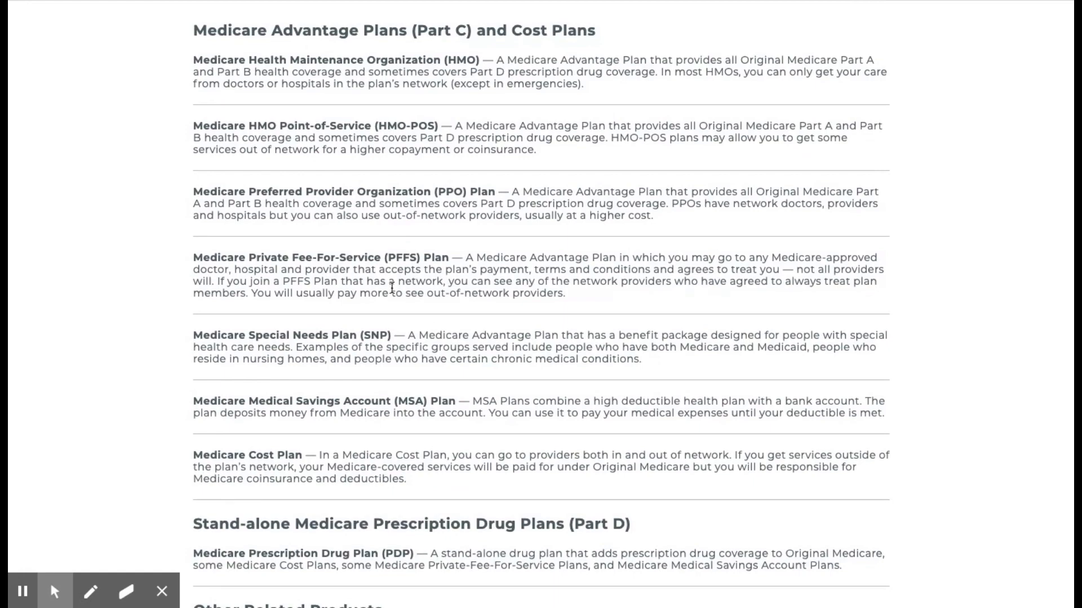
{"action": "scroll", "coordinate": [391, 287], "scroll_direction": "down", "scroll_amount": 3}
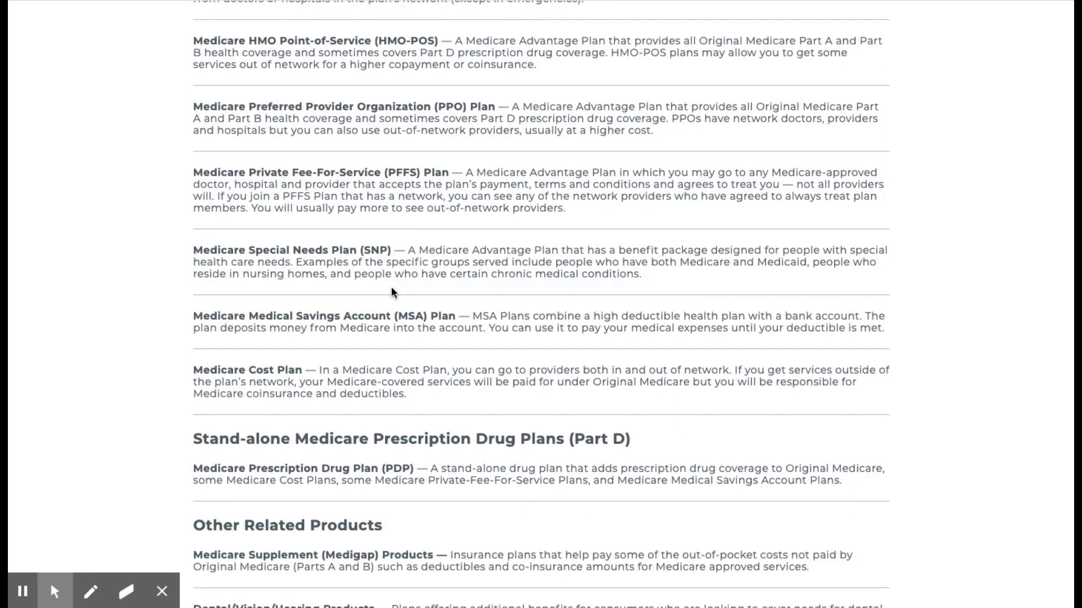
{"action": "scroll", "coordinate": [391, 287], "scroll_direction": "up", "scroll_amount": 12}
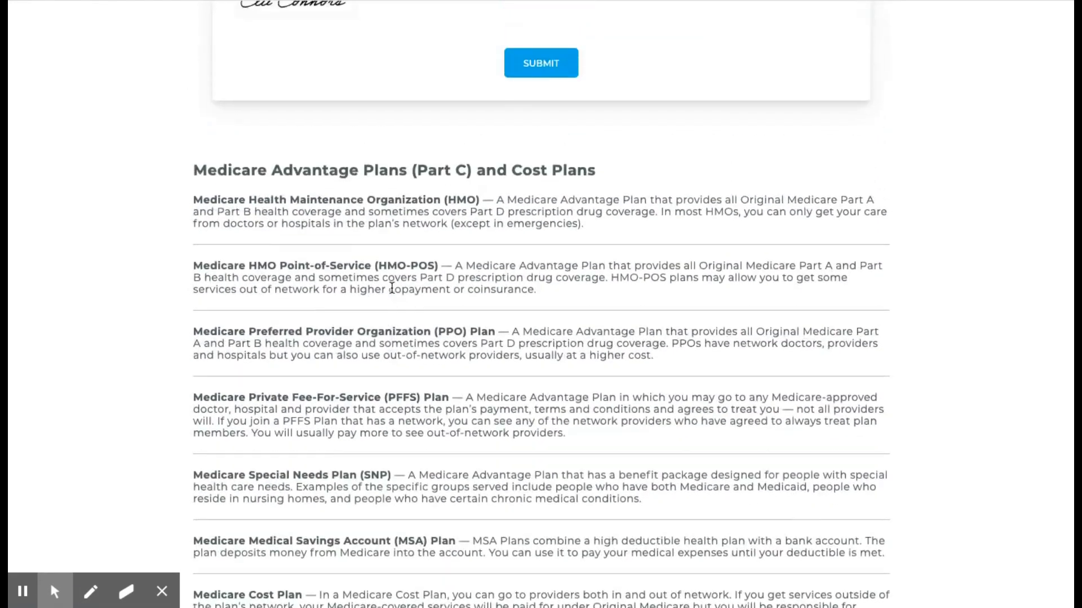
{"action": "scroll", "coordinate": [391, 288], "scroll_direction": "up", "scroll_amount": 5}
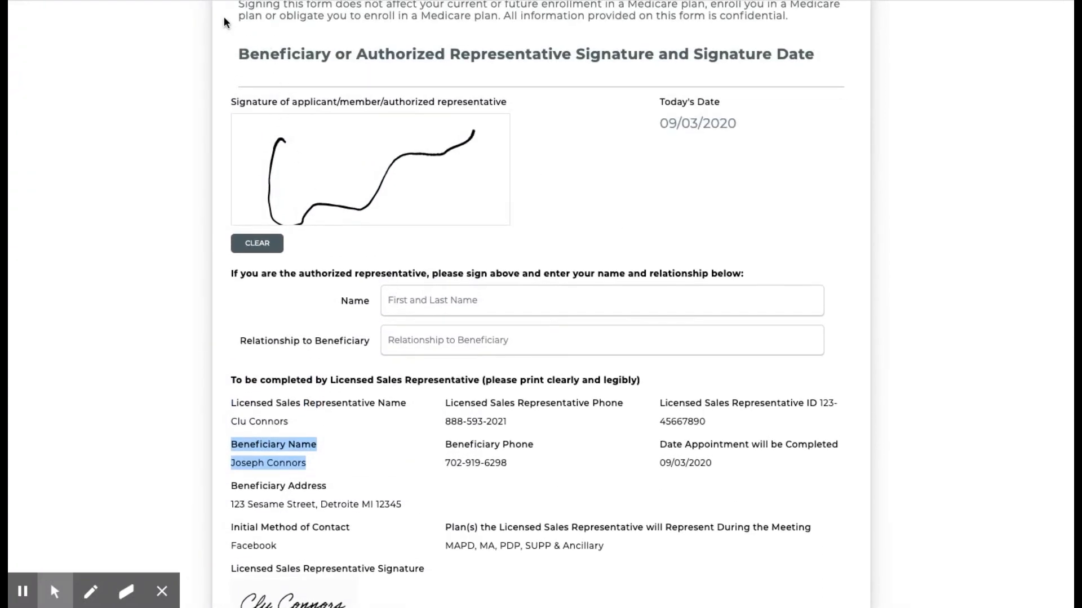
{"action": "key", "text": "ctrl+Tab"}
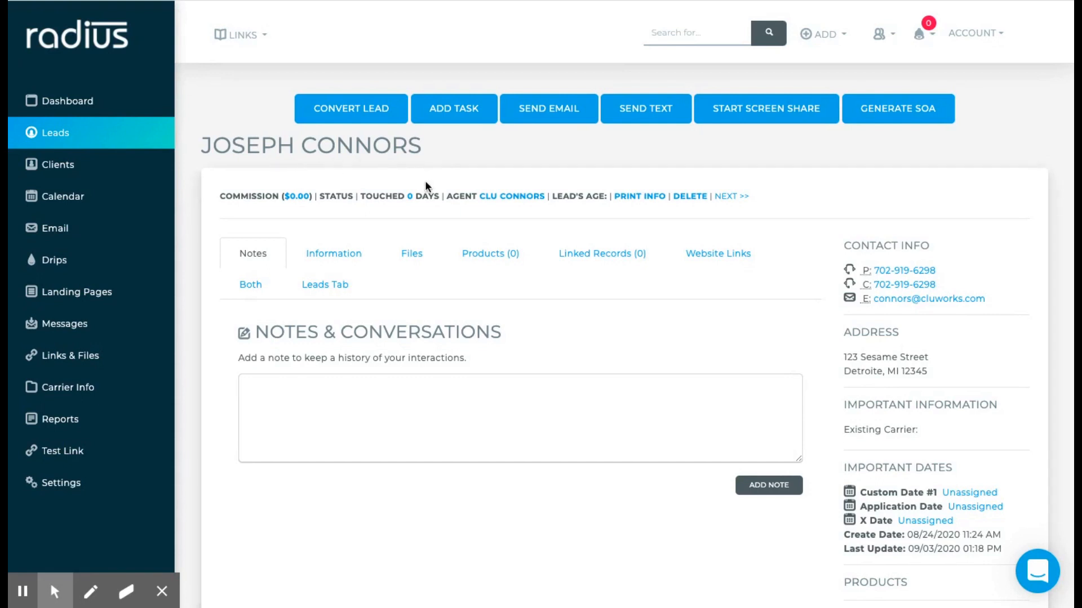
- On the lead's Files tab, locate Scope of Appointments and open its SOA request email
{"action": "scroll", "coordinate": [435, 213], "scroll_direction": "down", "scroll_amount": 2}
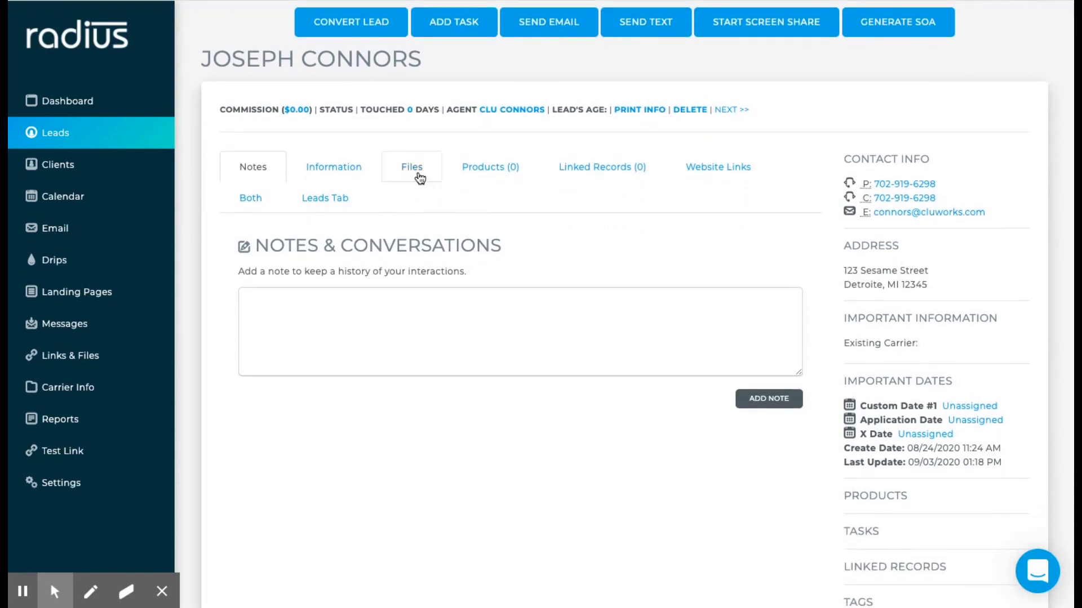
{"action": "left_click", "coordinate": [412, 170]}
{"action": "left_click_drag", "start_coordinate": [228, 311], "coordinate": [386, 316]}
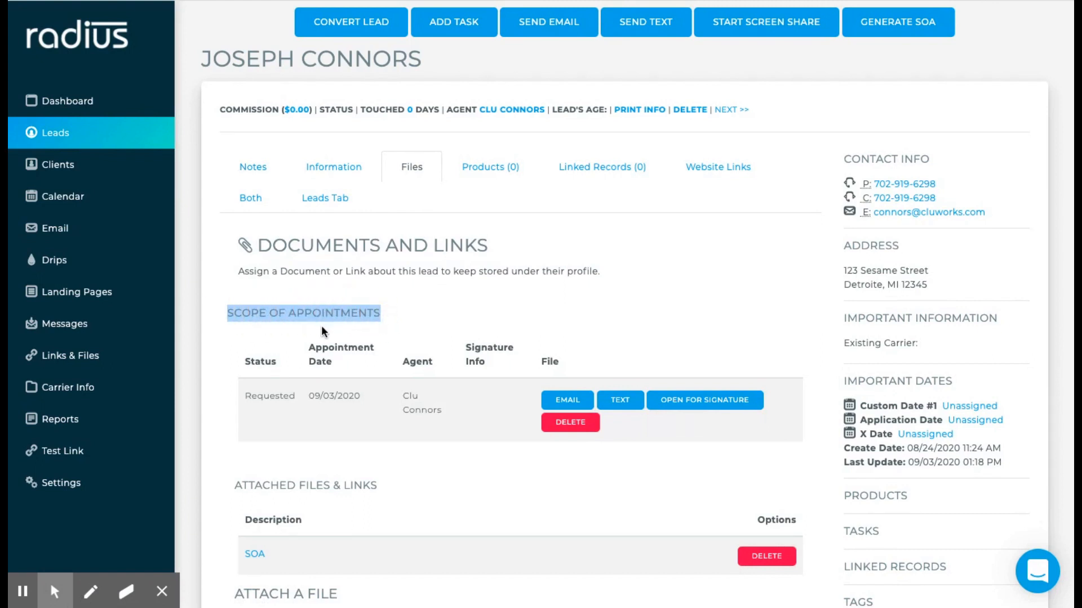
{"action": "scroll", "coordinate": [323, 407], "scroll_direction": "down", "scroll_amount": 2}
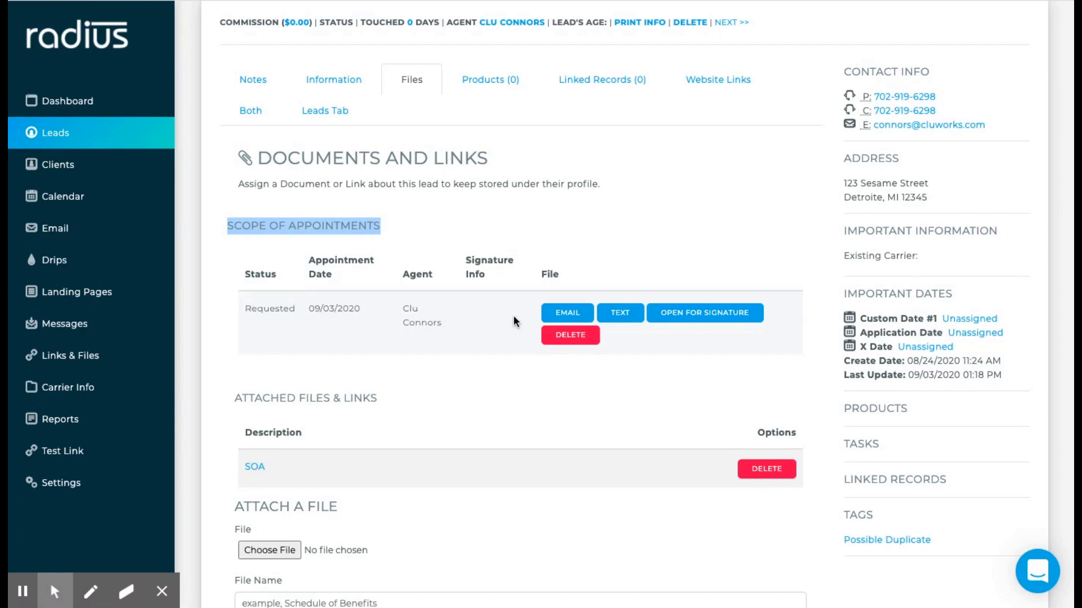
{"action": "scroll", "coordinate": [513, 321], "scroll_direction": "down", "scroll_amount": 1}
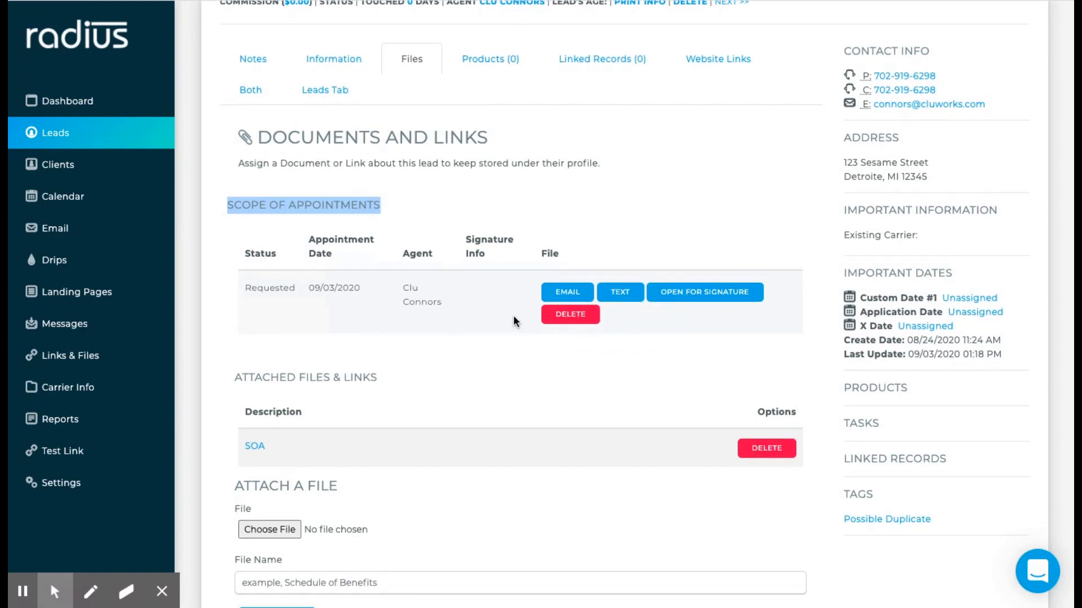
{"action": "scroll", "coordinate": [513, 321], "scroll_direction": "down", "scroll_amount": 1}
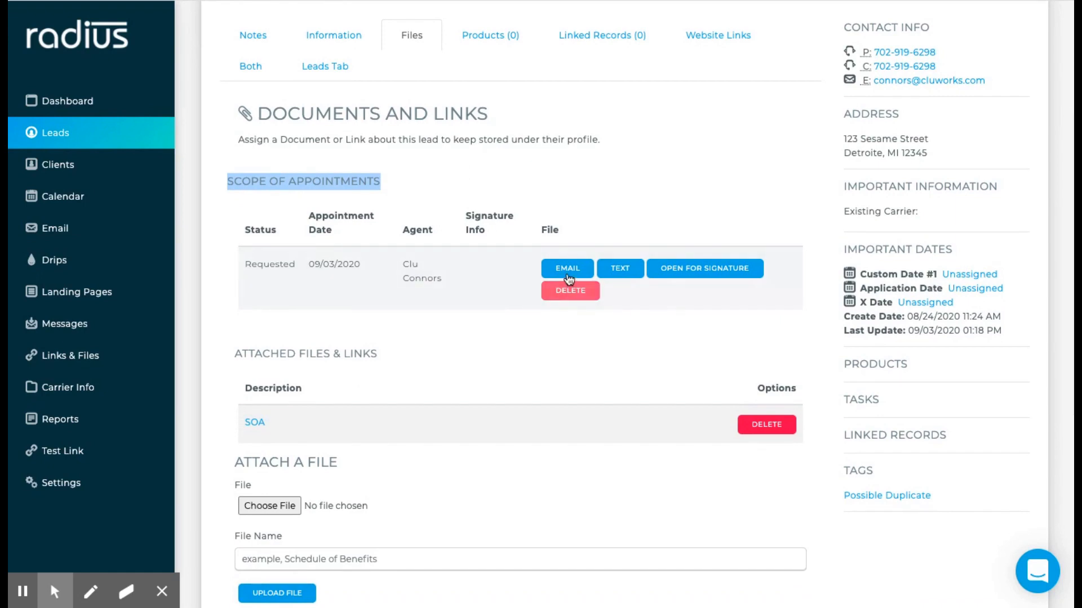
{"action": "left_click", "coordinate": [569, 274]}
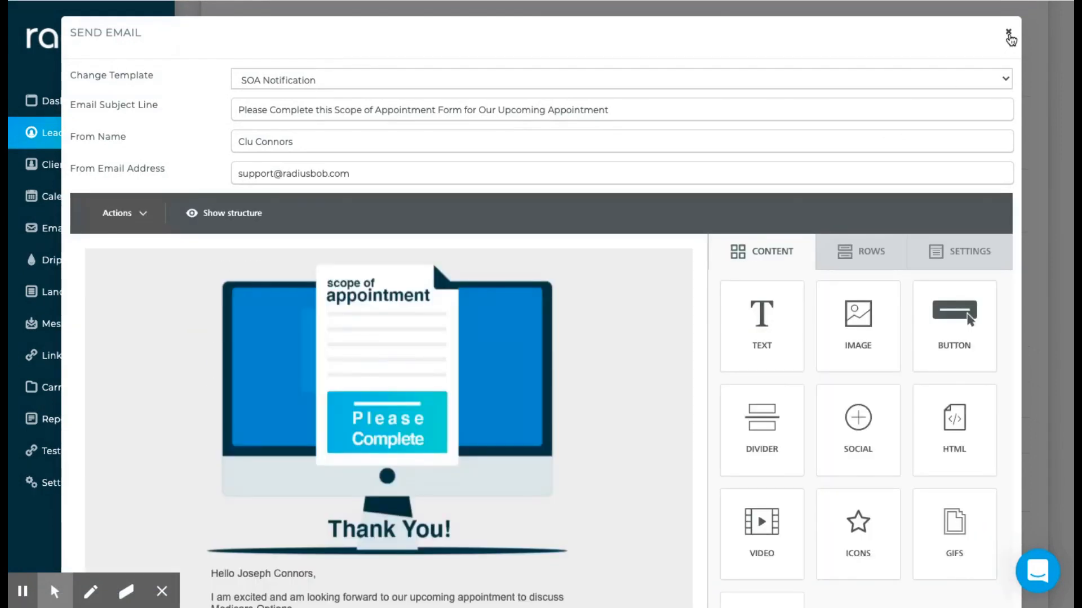
- Close the SOA email, preview the SOA text message, and close it unsent
{"action": "left_click", "coordinate": [1008, 34]}
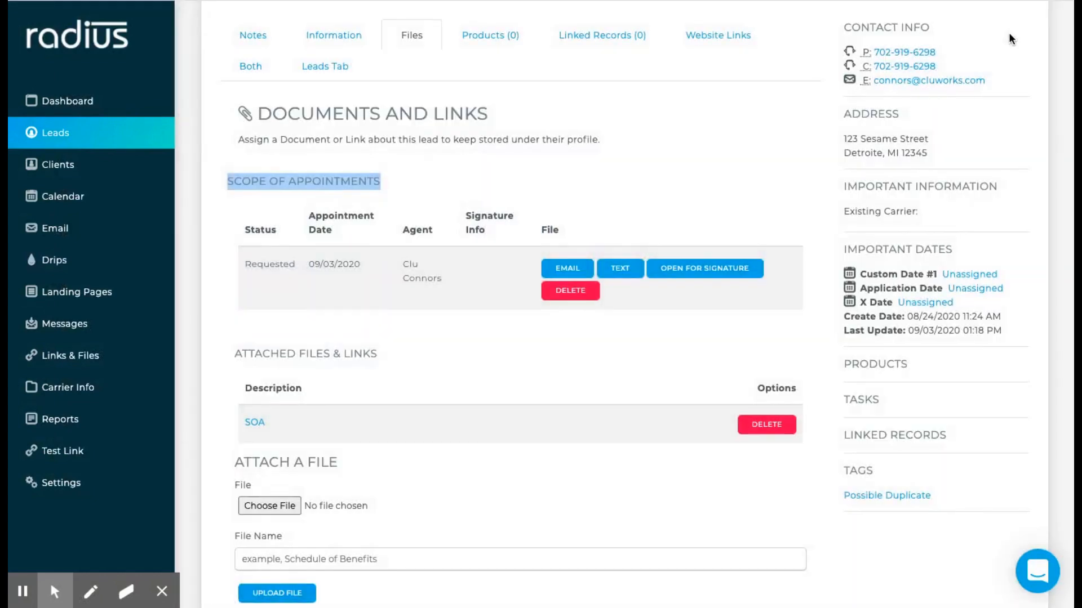
{"action": "left_click", "coordinate": [622, 269]}
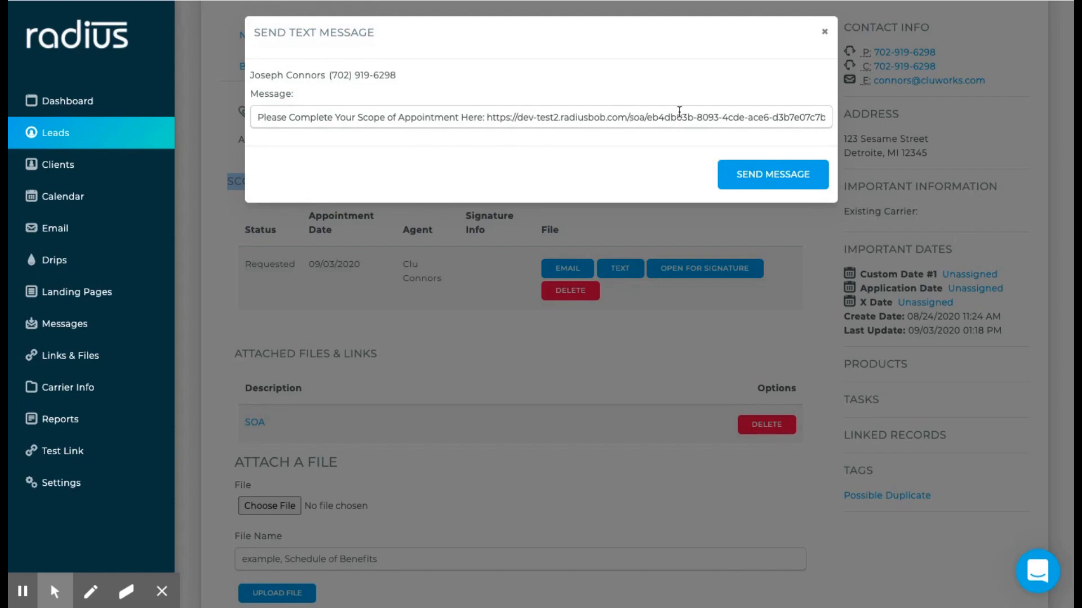
{"action": "left_click", "coordinate": [824, 35]}
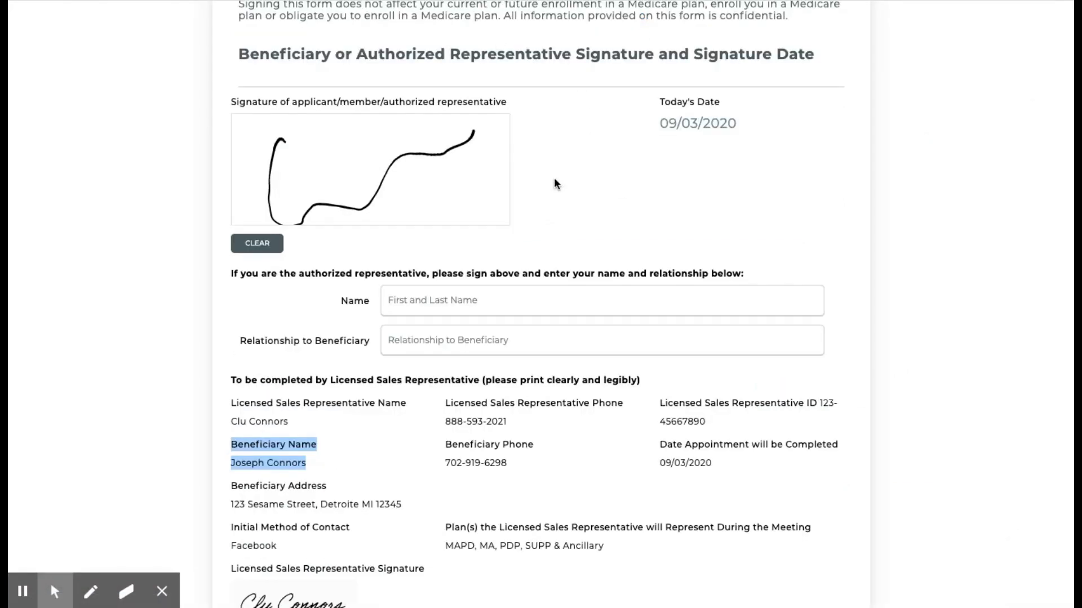
- Submit the signed Scope of Appointment form and switch back to the Radius lead tab
{"action": "scroll", "coordinate": [553, 182], "scroll_direction": "up", "scroll_amount": 6}
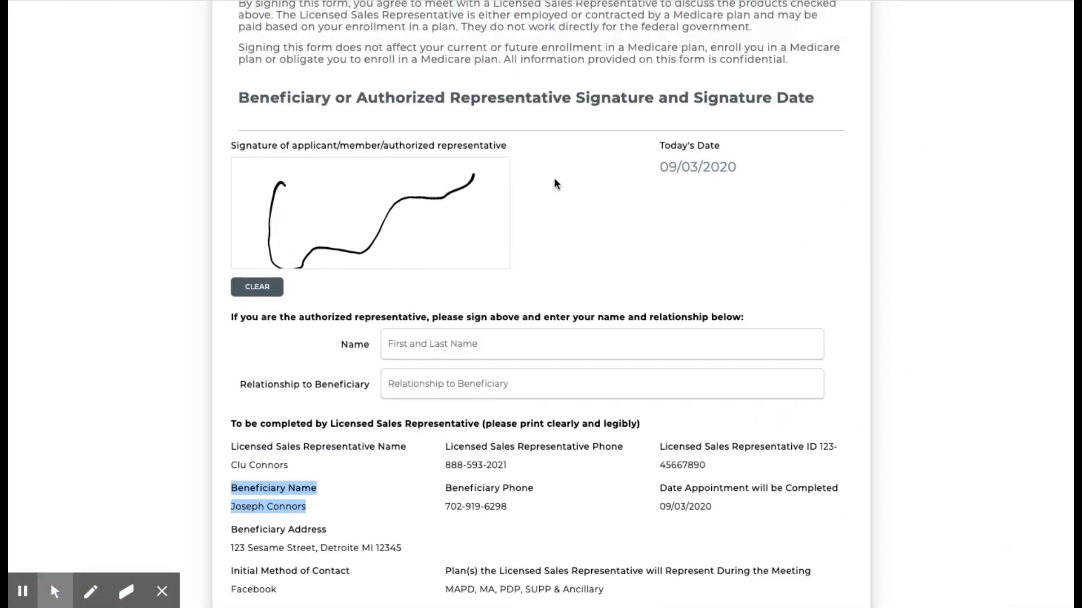
{"action": "scroll", "coordinate": [555, 179], "scroll_direction": "down", "scroll_amount": 9}
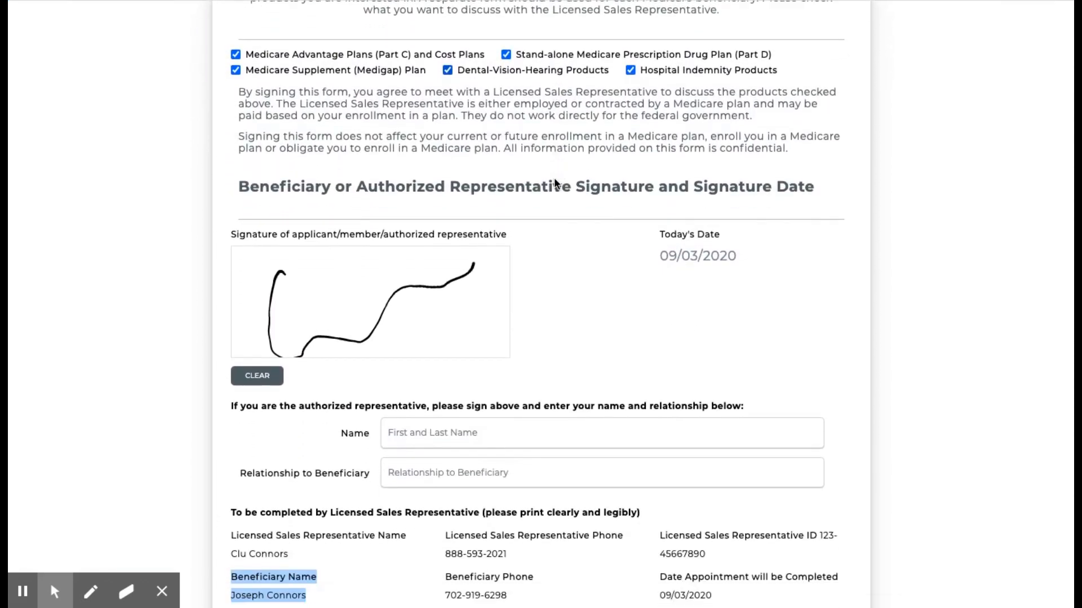
{"action": "scroll", "coordinate": [554, 179], "scroll_direction": "down", "scroll_amount": 3}
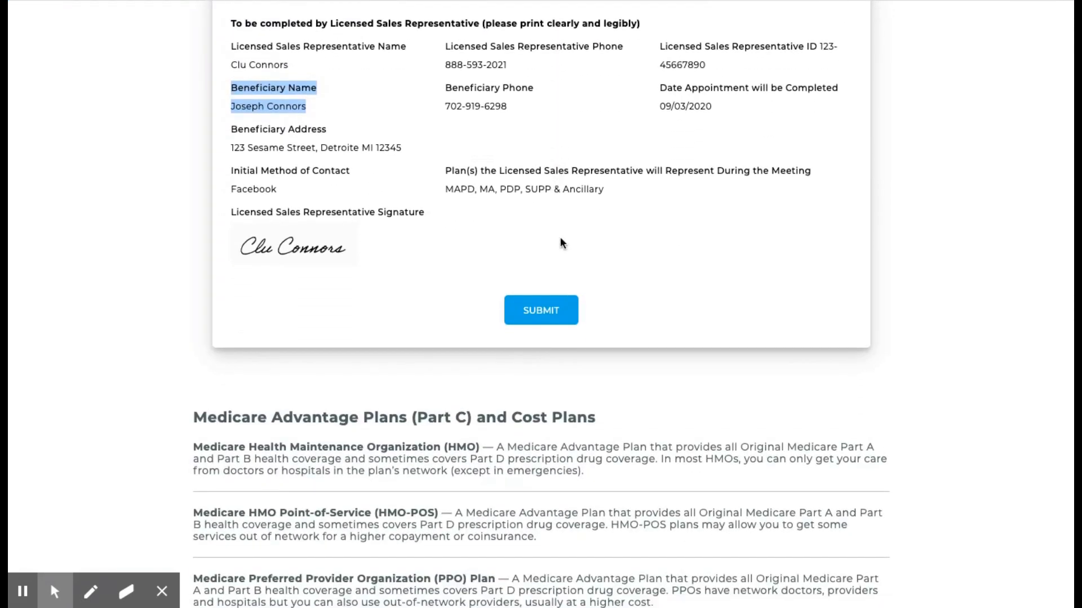
{"action": "left_click", "coordinate": [556, 312]}
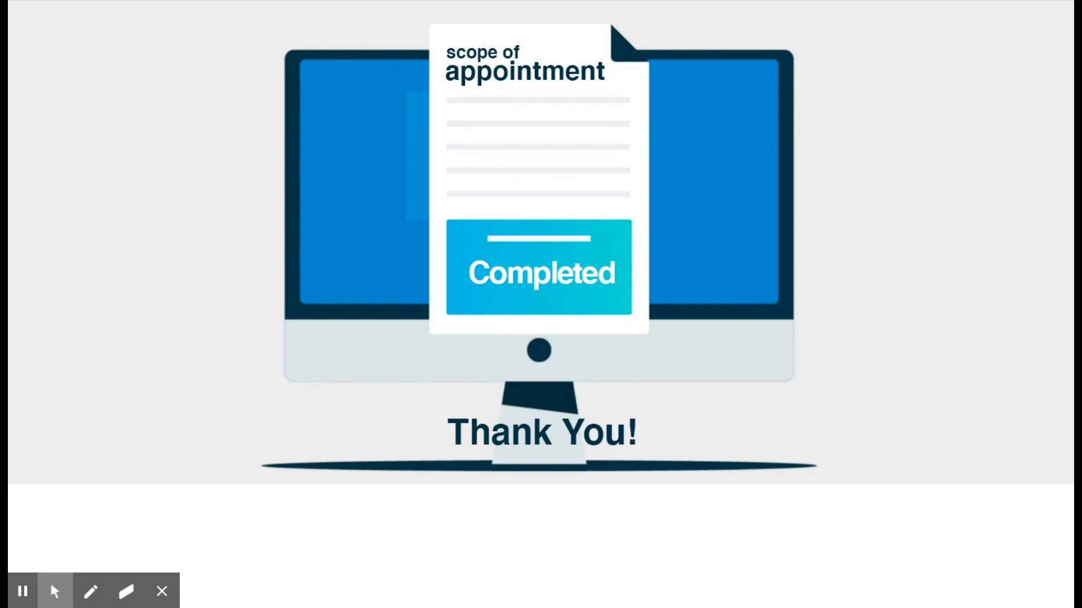
{"action": "key", "text": "ctrl+shift+Tab"}
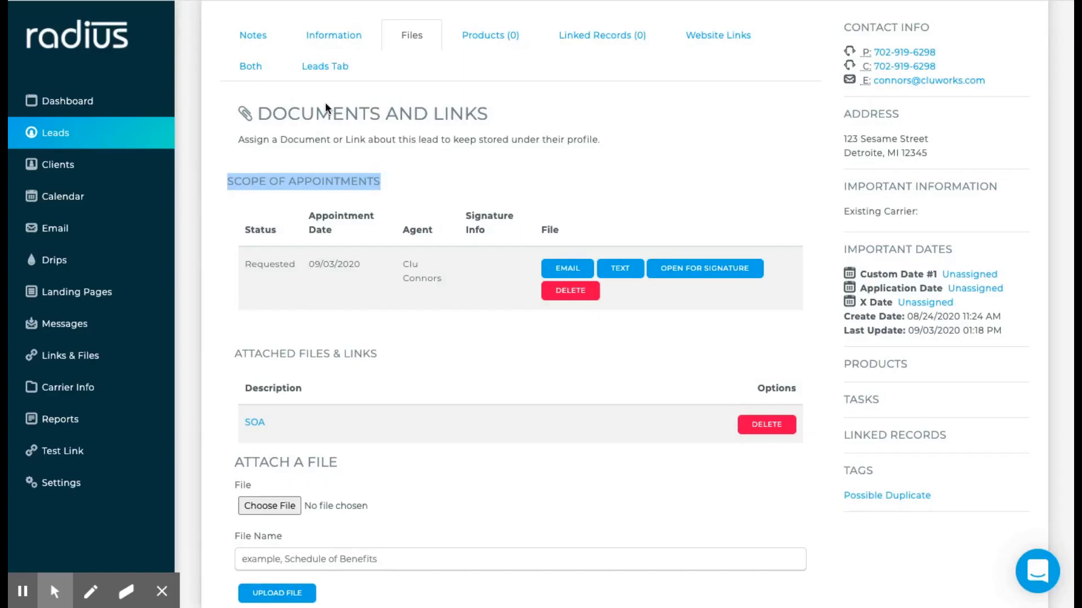
- Refresh the lead's Files to confirm the 09/03/2020 SOA shows Complete, signed 09/03/2020 03:38 PM
{"action": "scroll", "coordinate": [367, 102], "scroll_direction": "up", "scroll_amount": 3}
{"action": "scroll", "coordinate": [366, 100], "scroll_direction": "up", "scroll_amount": 1}
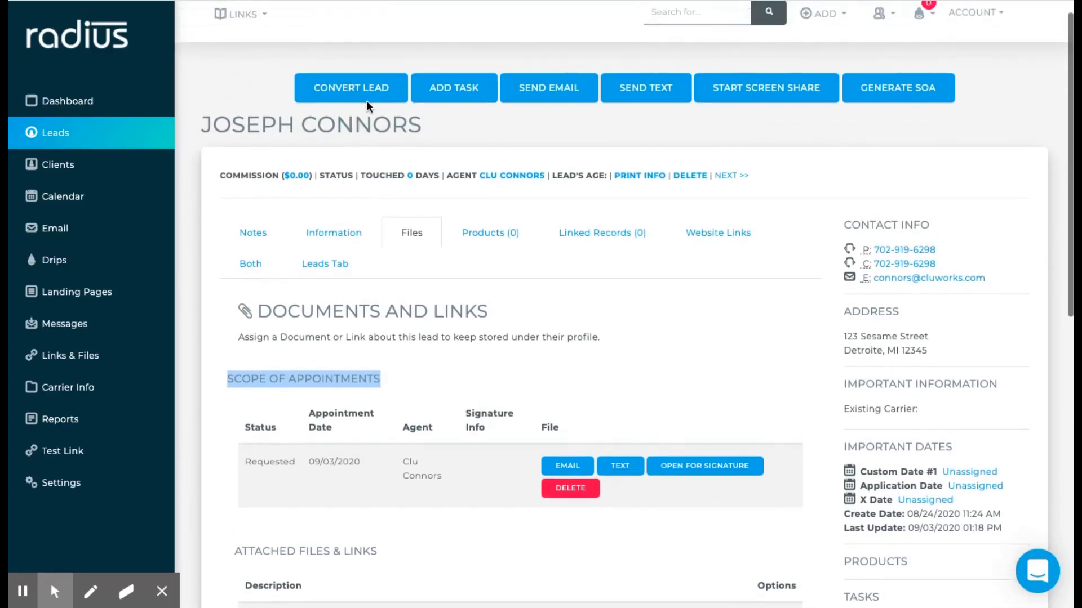
{"action": "left_click", "coordinate": [356, 237]}
{"action": "left_click", "coordinate": [410, 234]}
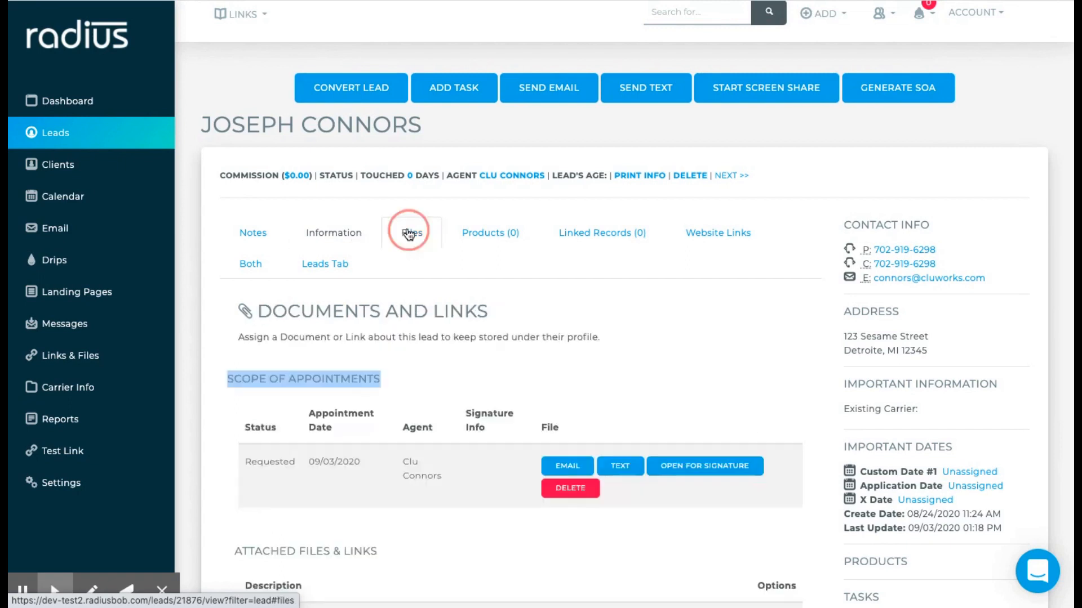
{"action": "scroll", "coordinate": [483, 347], "scroll_direction": "down", "scroll_amount": 3}
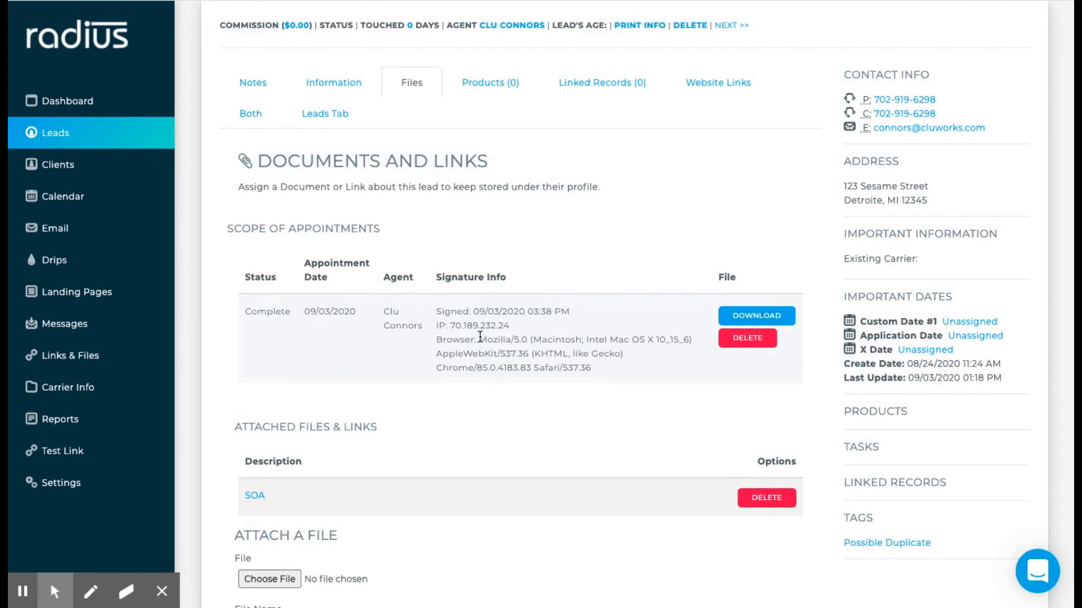
{"action": "scroll", "coordinate": [479, 336], "scroll_direction": "down", "scroll_amount": 1}
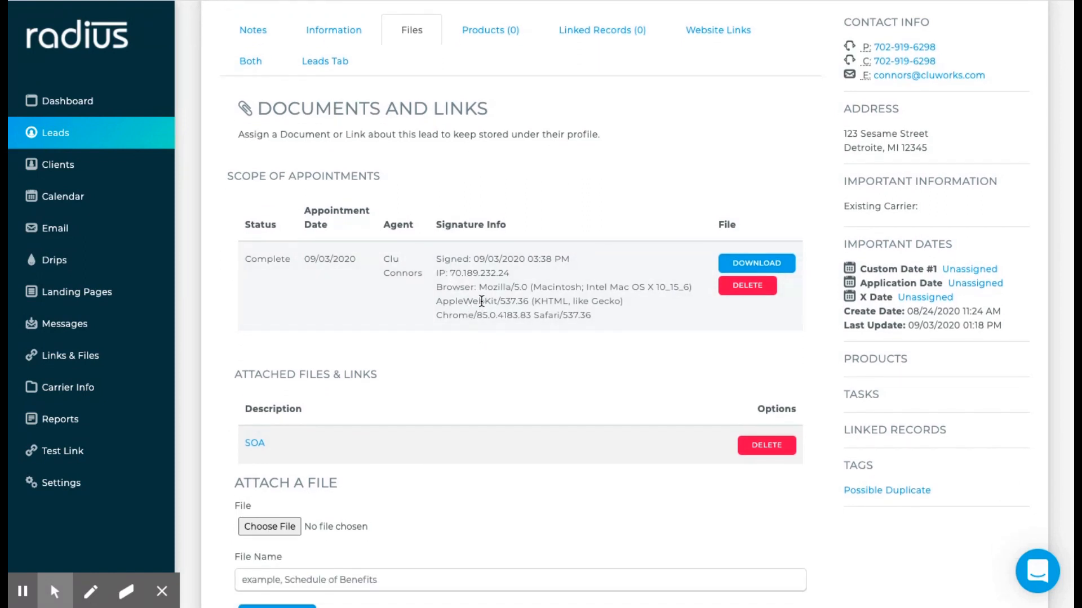
{"action": "scroll", "coordinate": [481, 301], "scroll_direction": "down", "scroll_amount": 1}
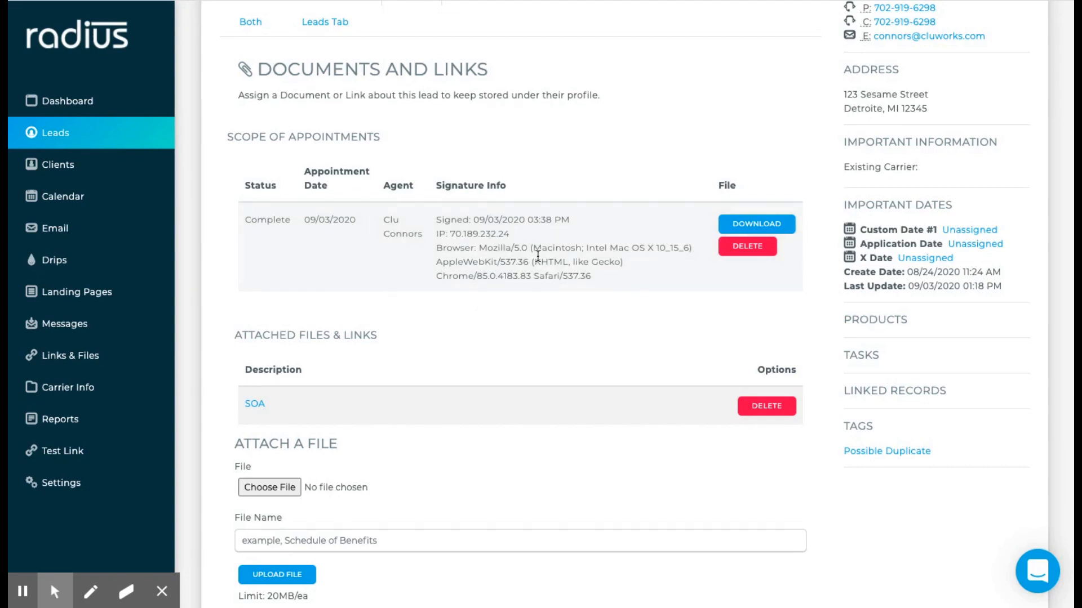
{"action": "scroll", "coordinate": [538, 255], "scroll_direction": "up", "scroll_amount": 2}
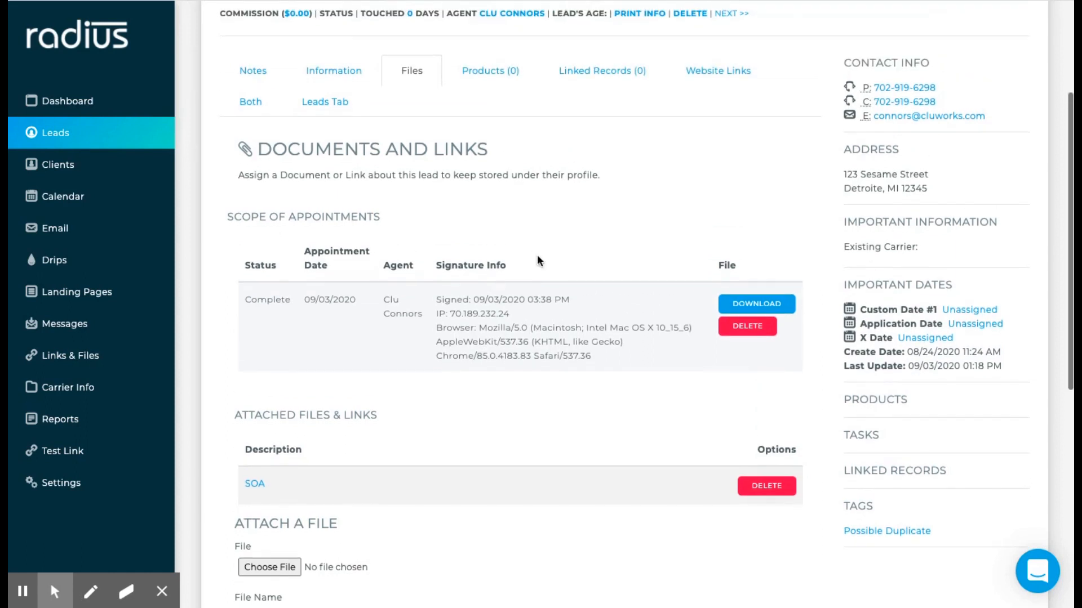
- Download the signed SOA PDF and review its ticked products and both signatures
{"action": "left_click", "coordinate": [764, 308]}
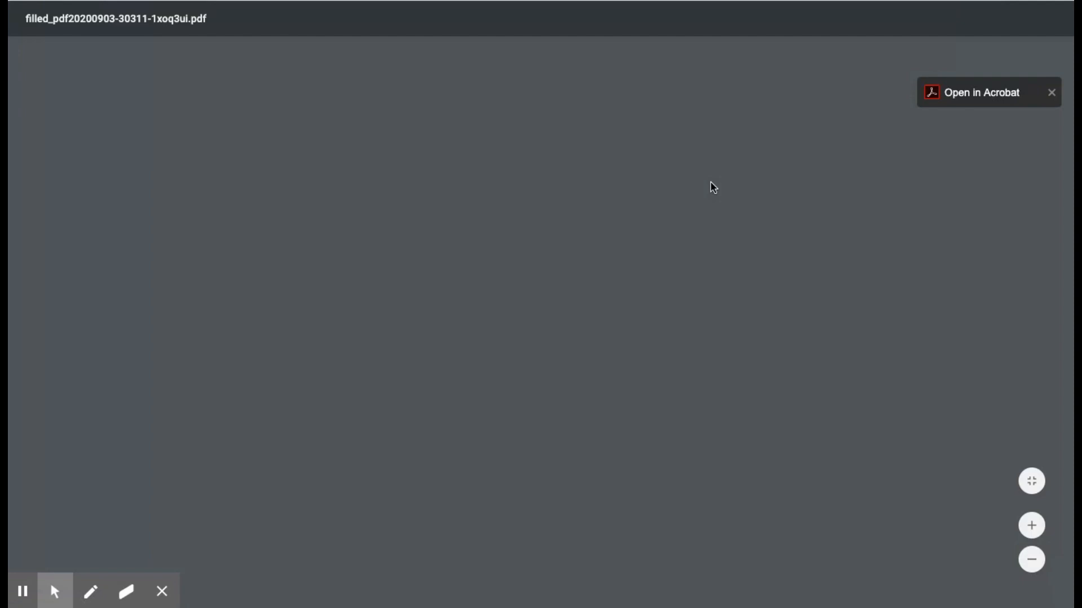
{"action": "scroll", "coordinate": [701, 293], "scroll_direction": "down", "scroll_amount": 3}
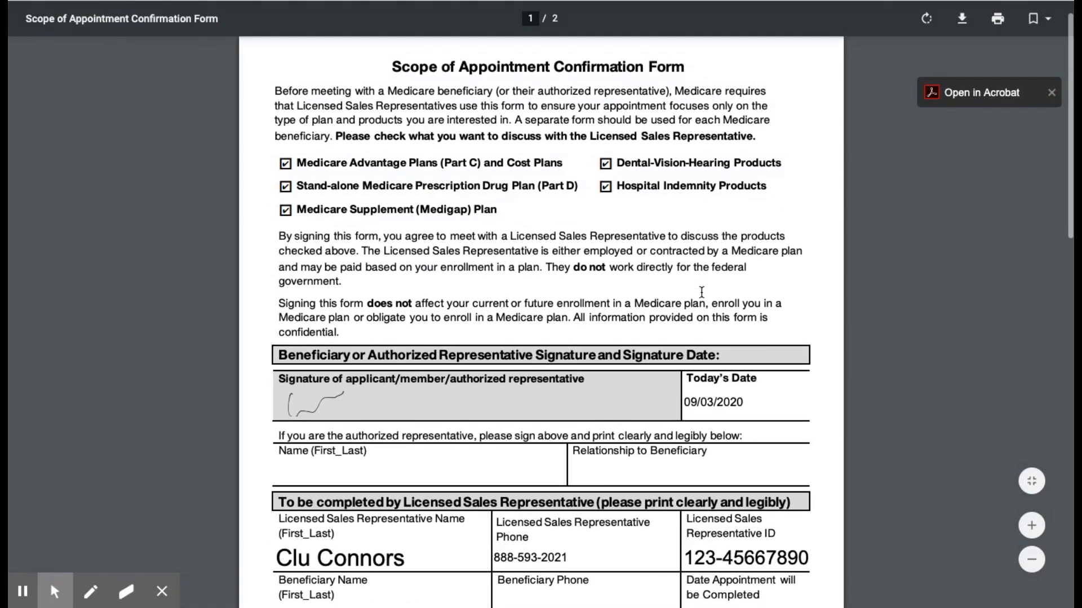
{"action": "scroll", "coordinate": [700, 292], "scroll_direction": "down", "scroll_amount": 3}
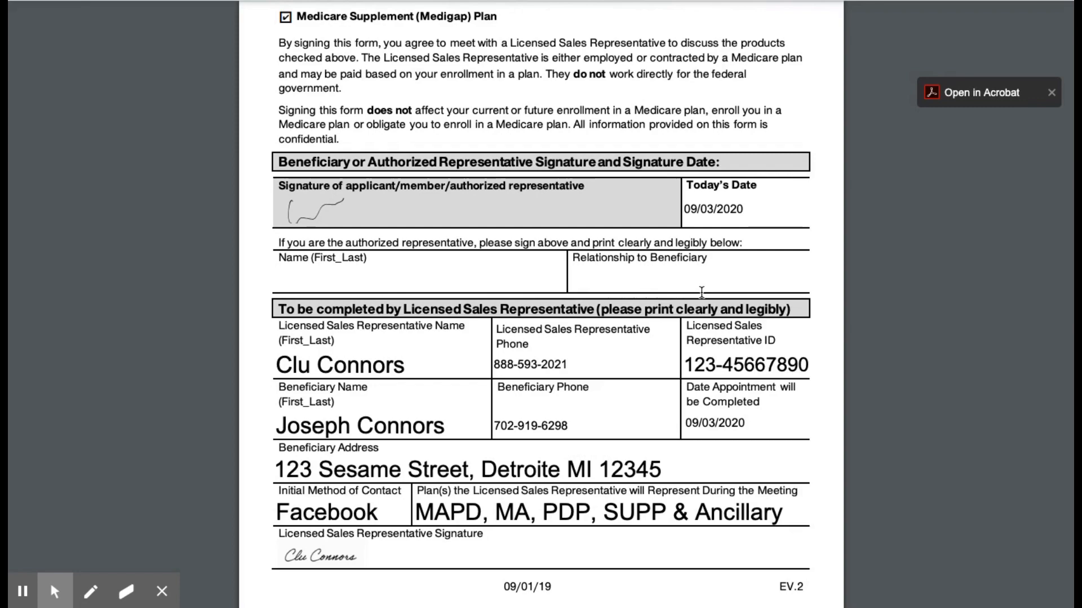
{"action": "scroll", "coordinate": [702, 292], "scroll_direction": "down", "scroll_amount": 6}
{"action": "scroll", "coordinate": [701, 292], "scroll_direction": "down", "scroll_amount": 12}
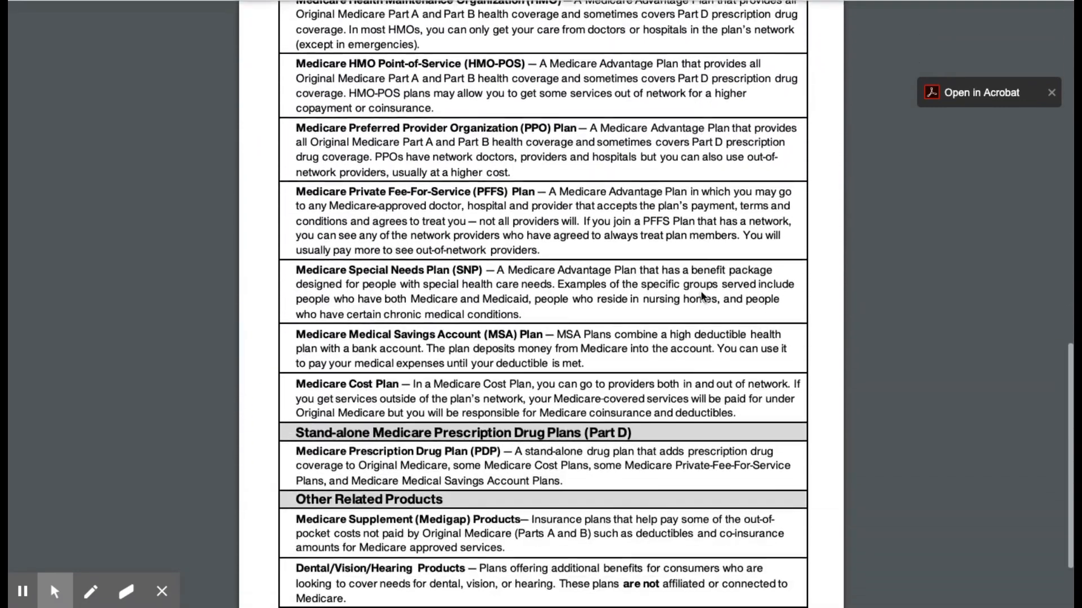
{"action": "scroll", "coordinate": [701, 291], "scroll_direction": "up", "scroll_amount": 14}
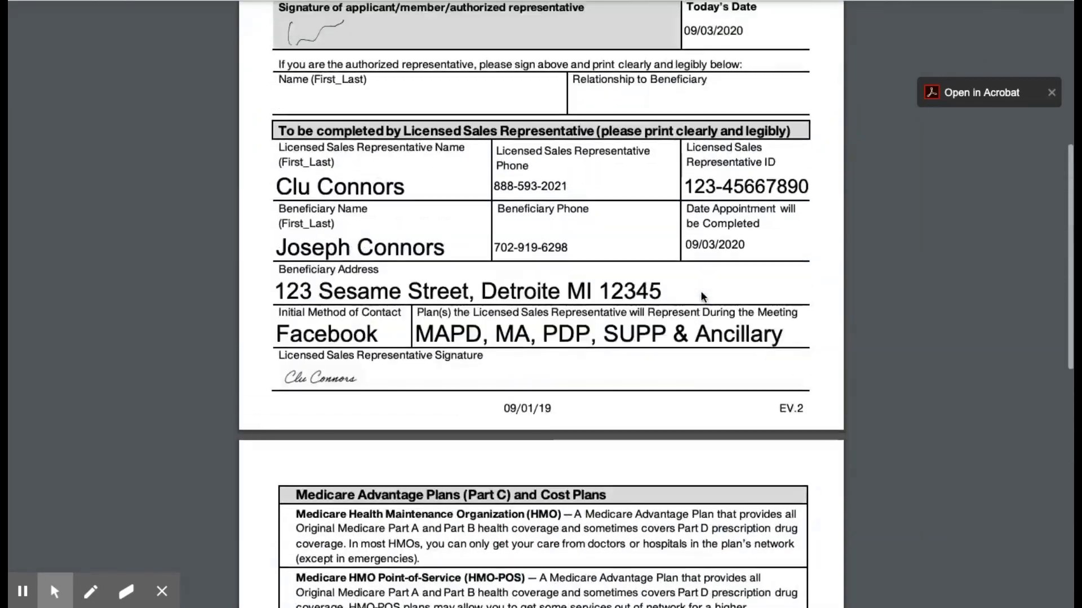
{"action": "scroll", "coordinate": [701, 291], "scroll_direction": "up", "scroll_amount": 10}
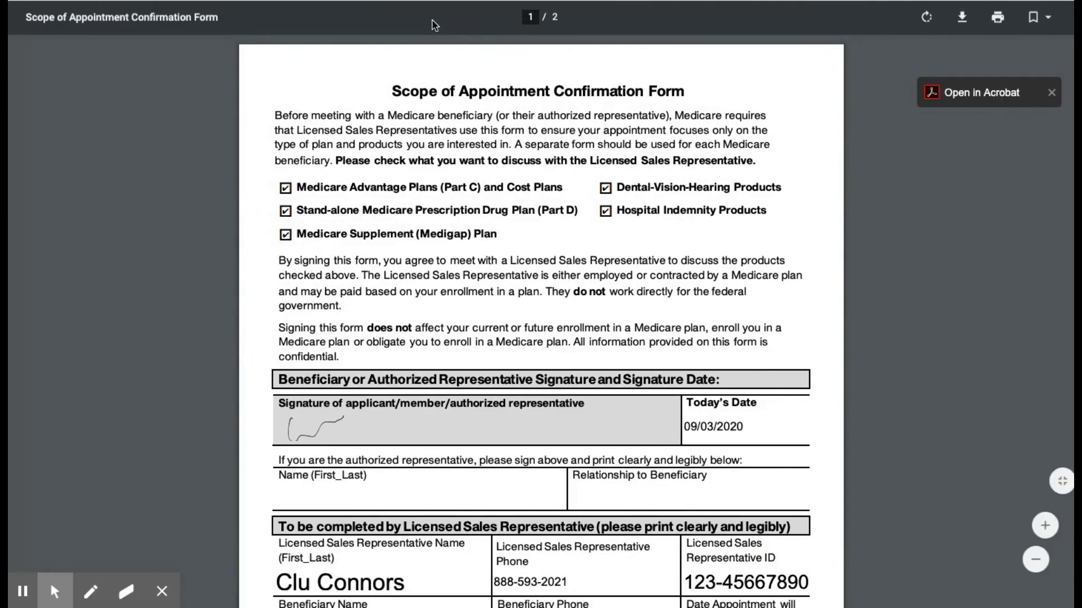
- Close the signed SOA PDF to return to the lead's Files tab
{"action": "key", "text": "super+w"}
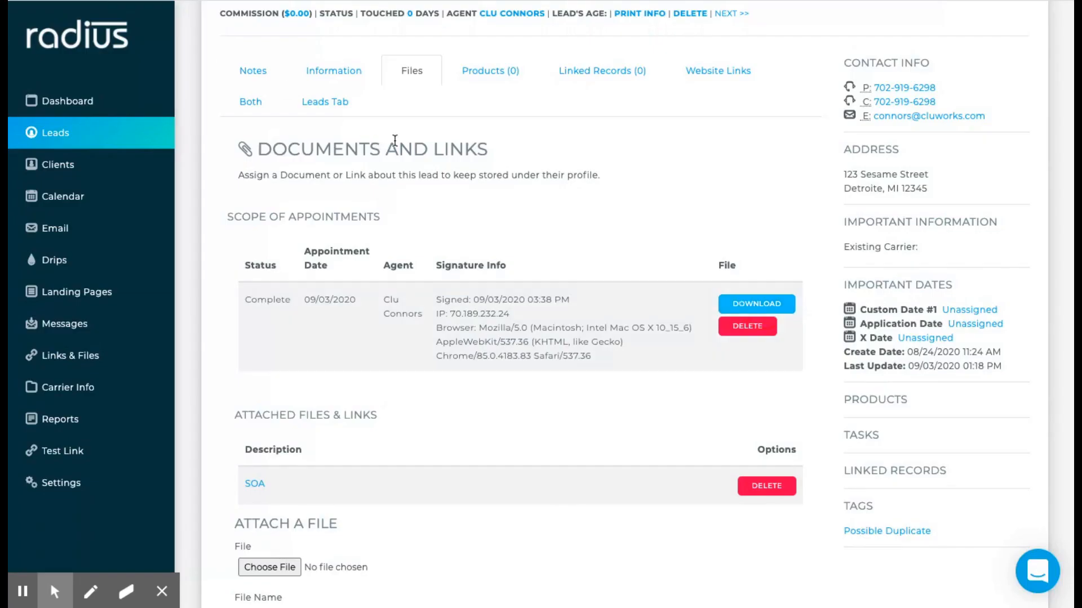